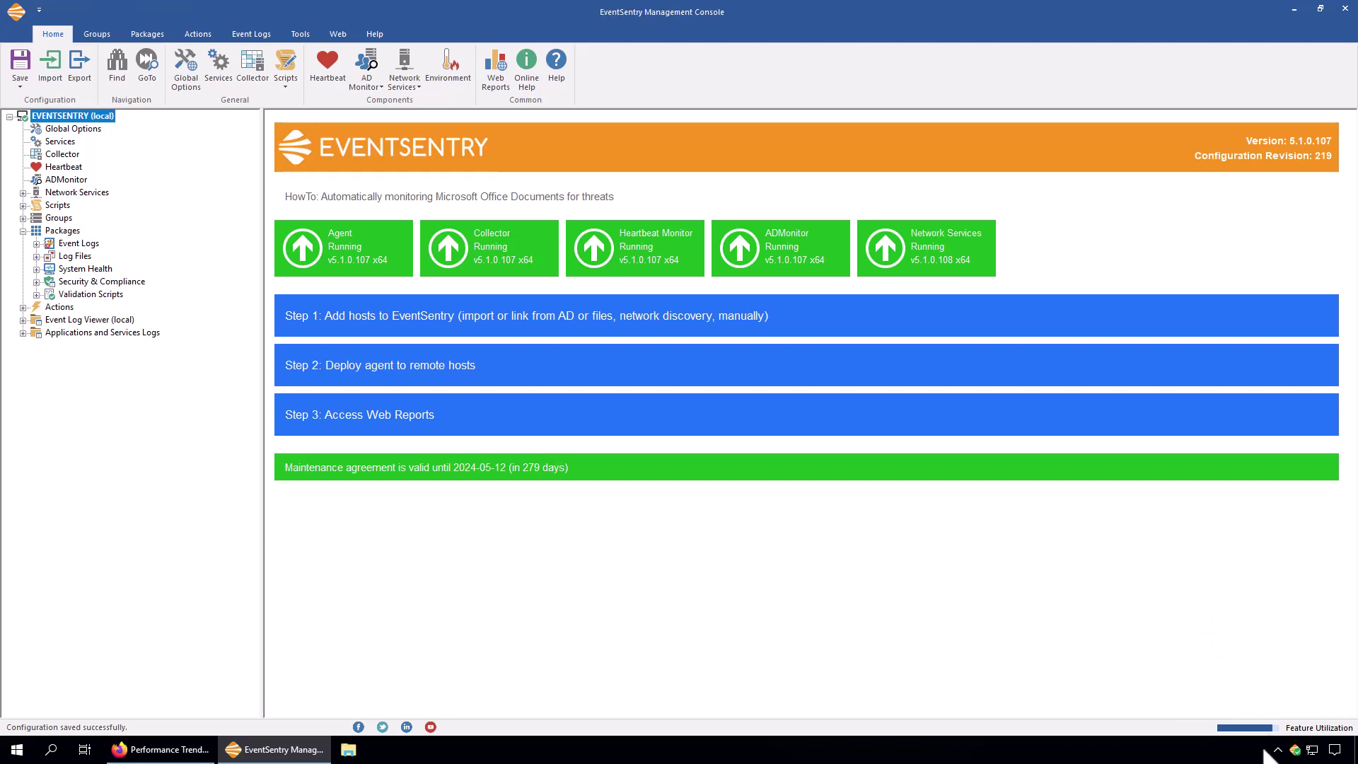
In Taskbar settings, turn the EventSentry Tray Monitor icon On so it always shows, then close Settings.
right_click(1219, 760)
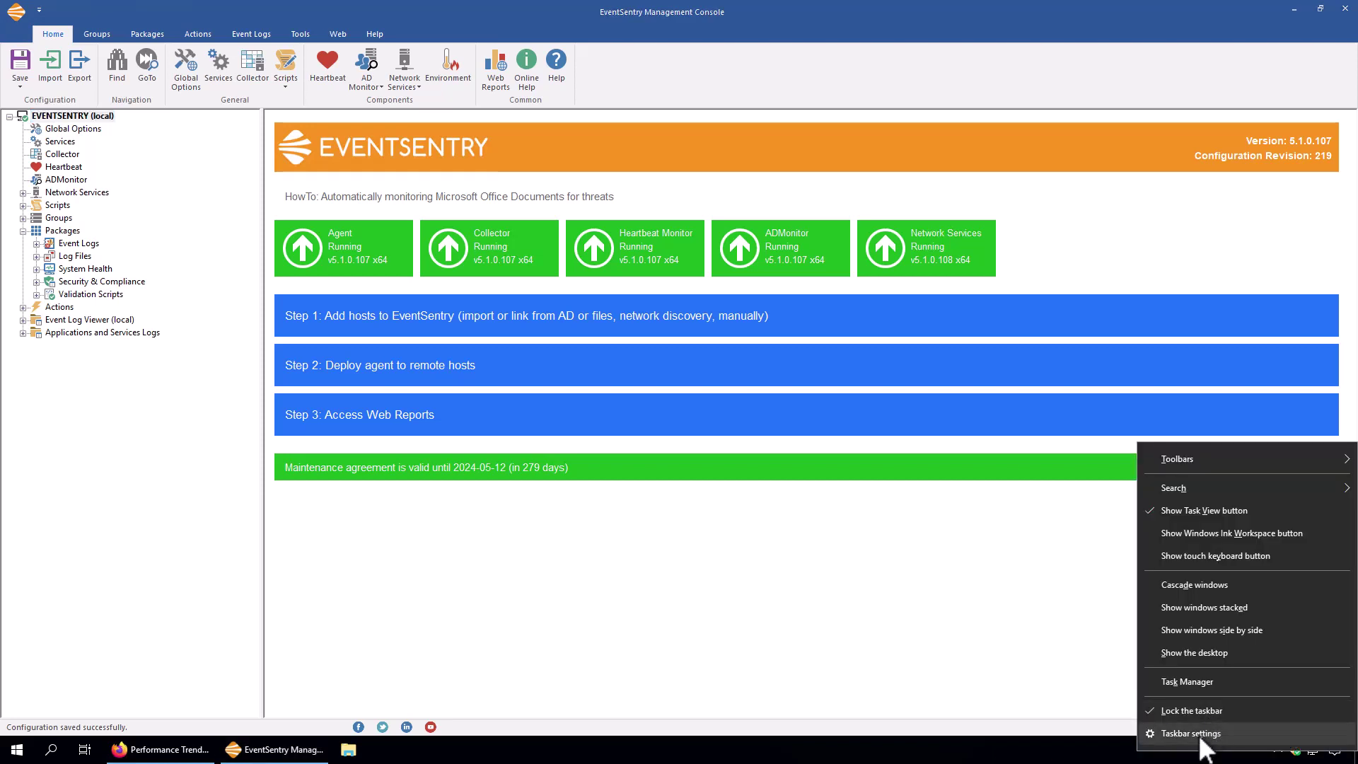
click(1196, 734)
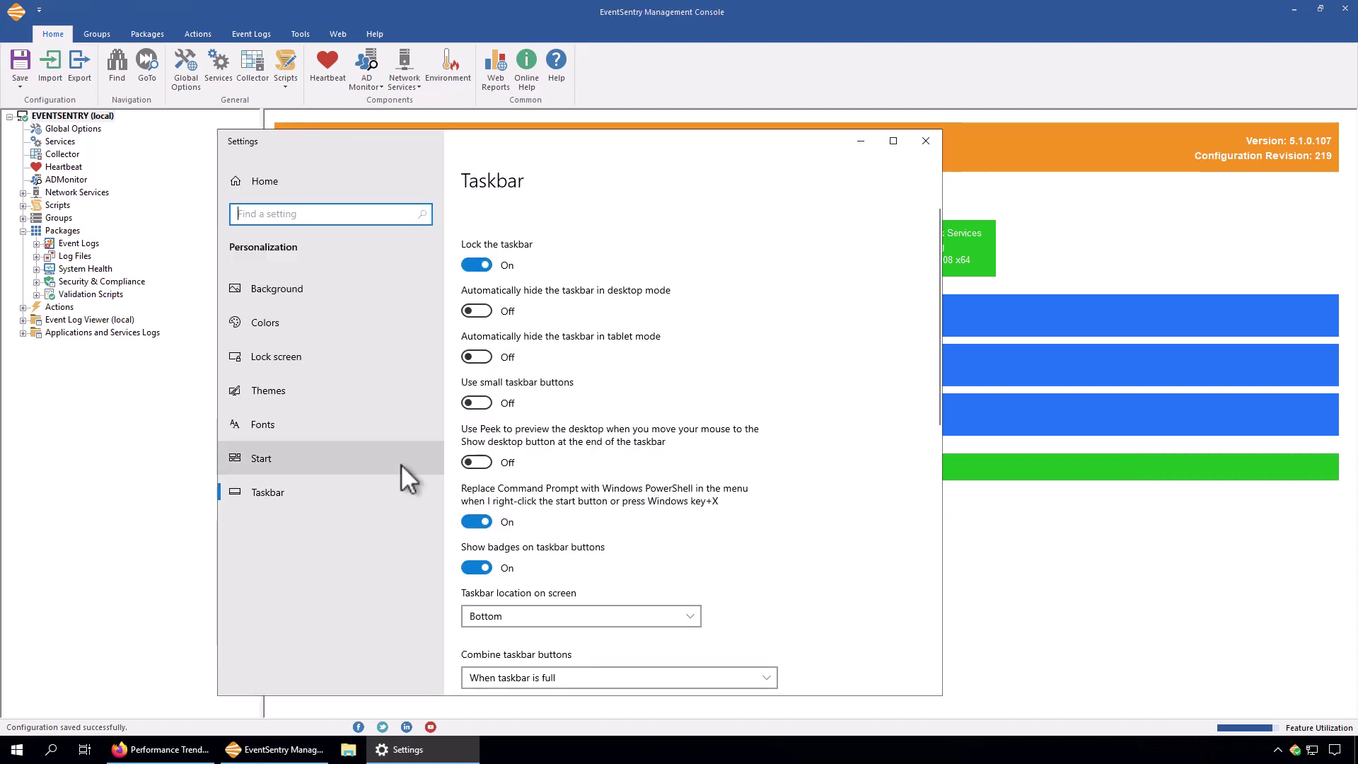
drag(937, 370, 939, 487)
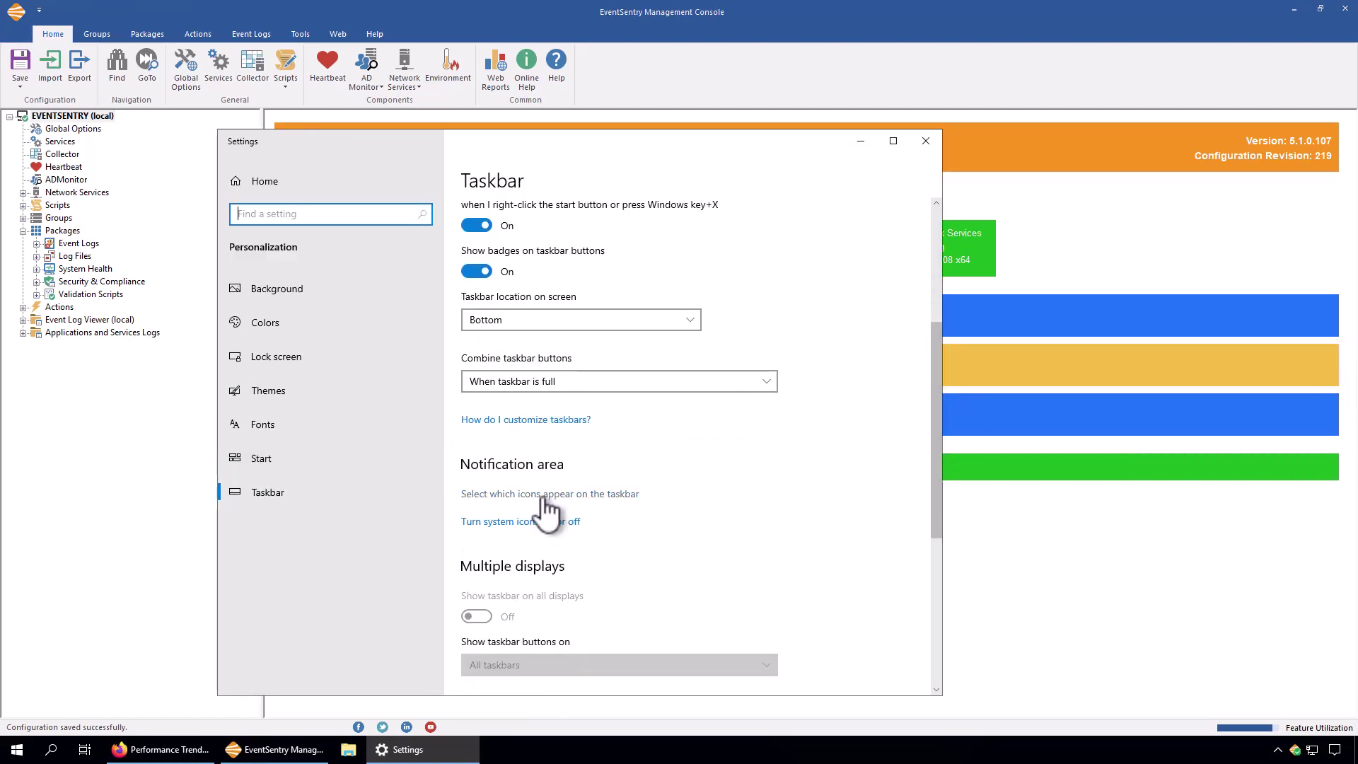
click(545, 495)
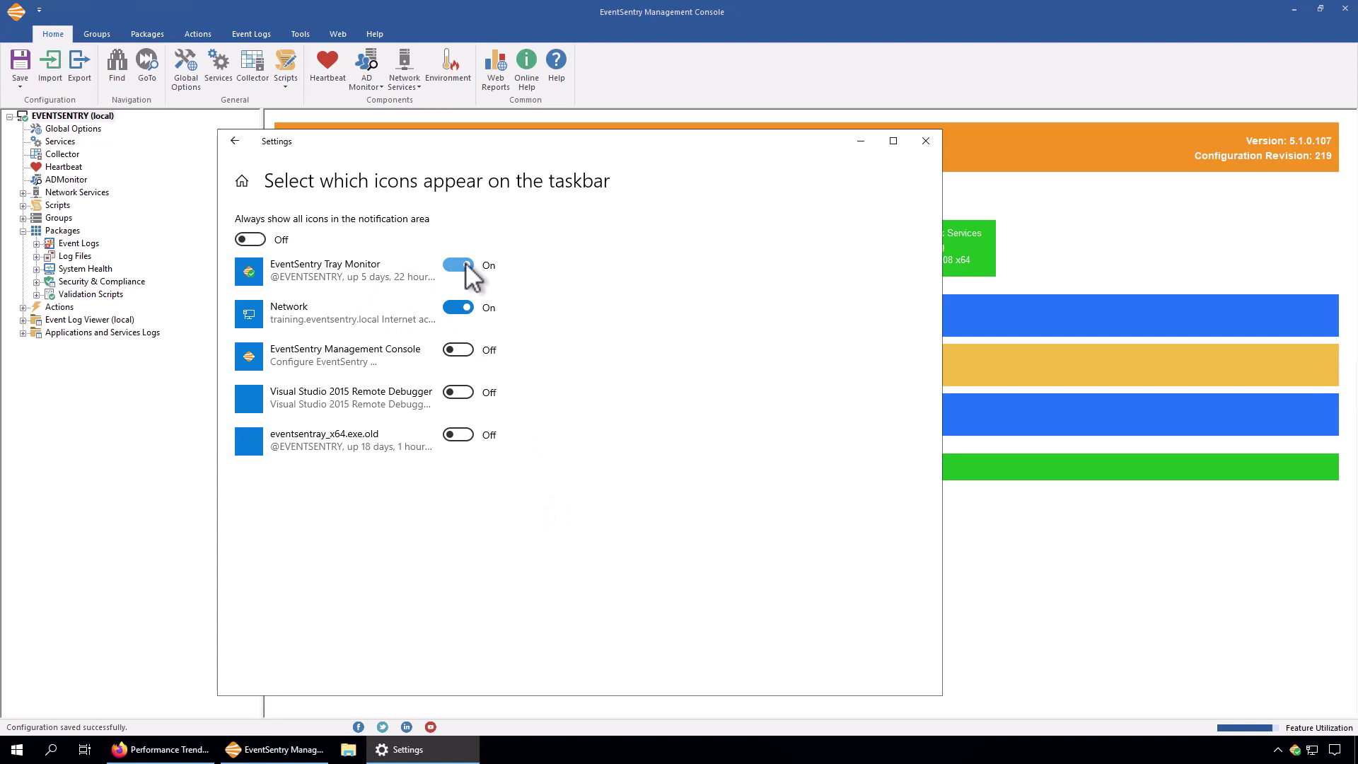
click(924, 140)
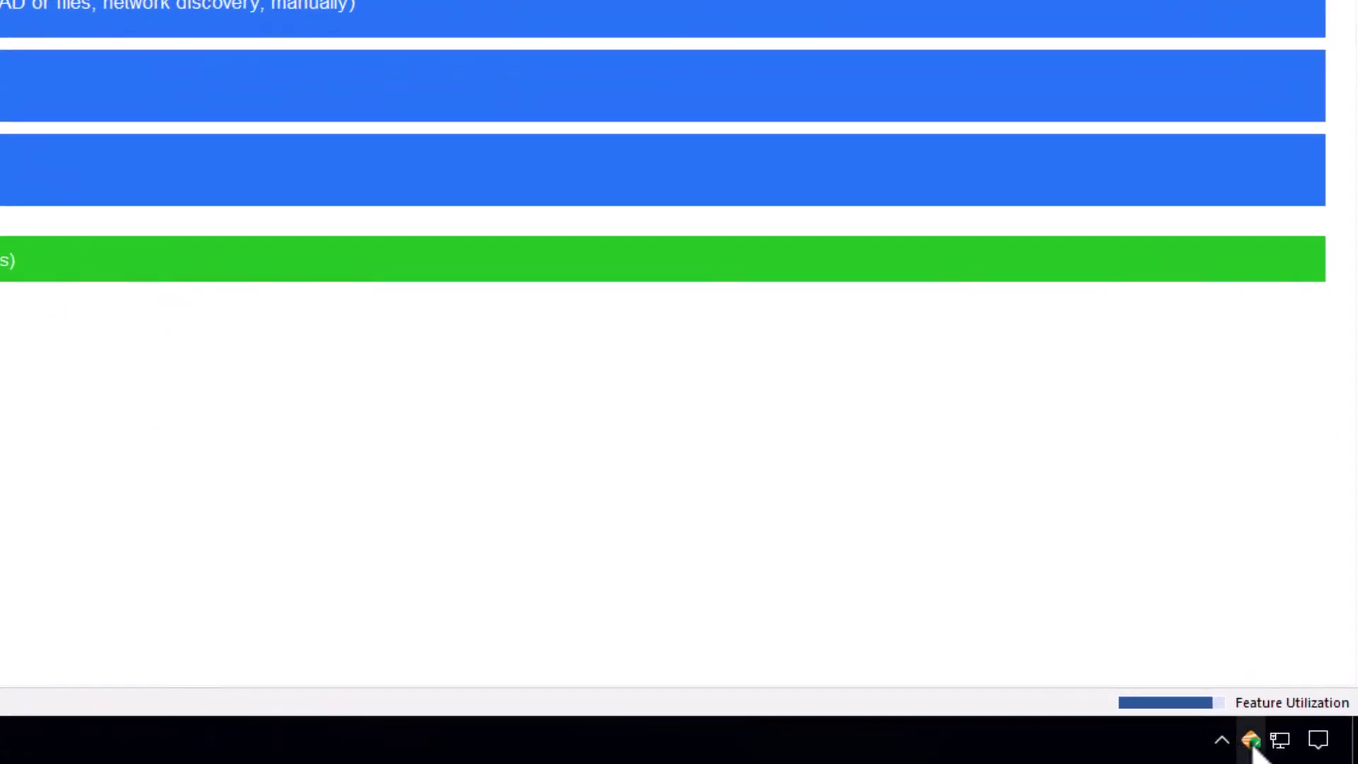
Check the EventSentry tray icon's status tooltip and bring up its menu.
mouse_move(1255, 750)
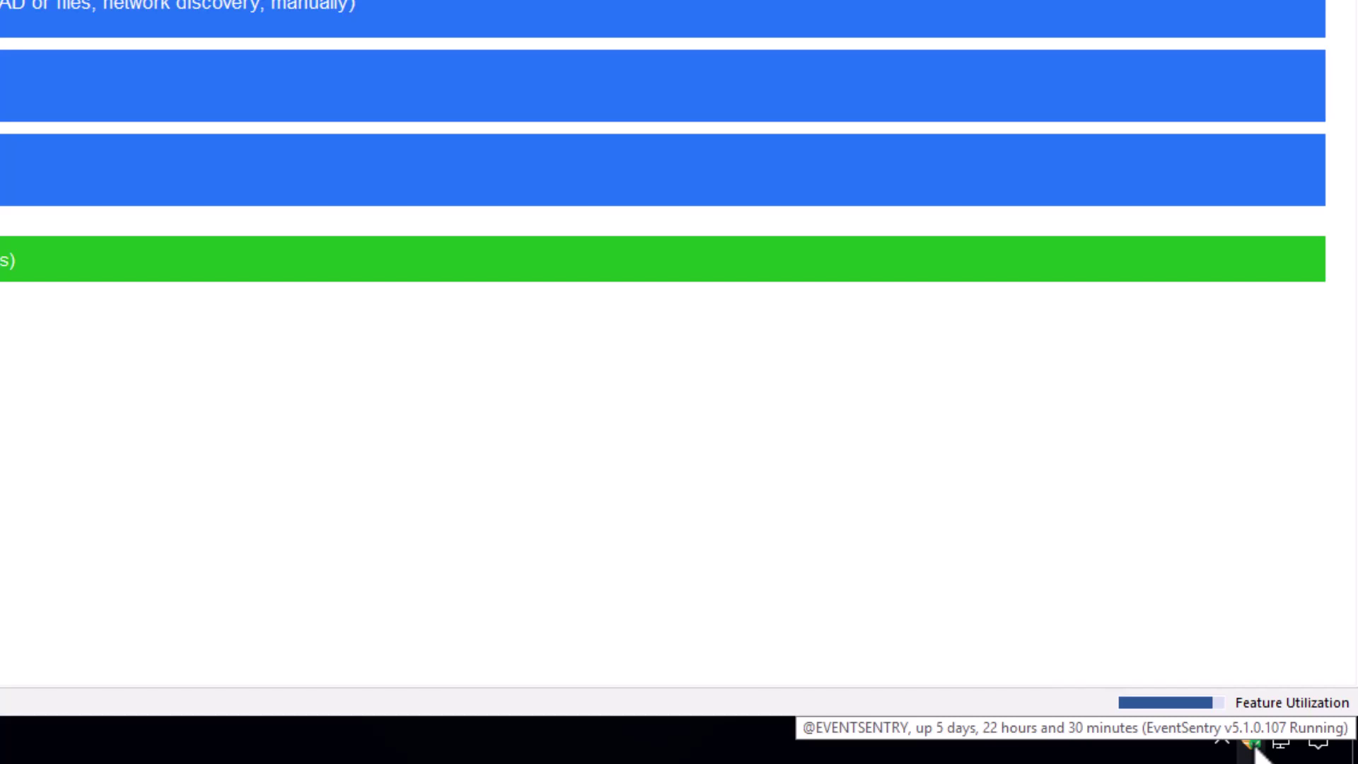
right_click(1257, 747)
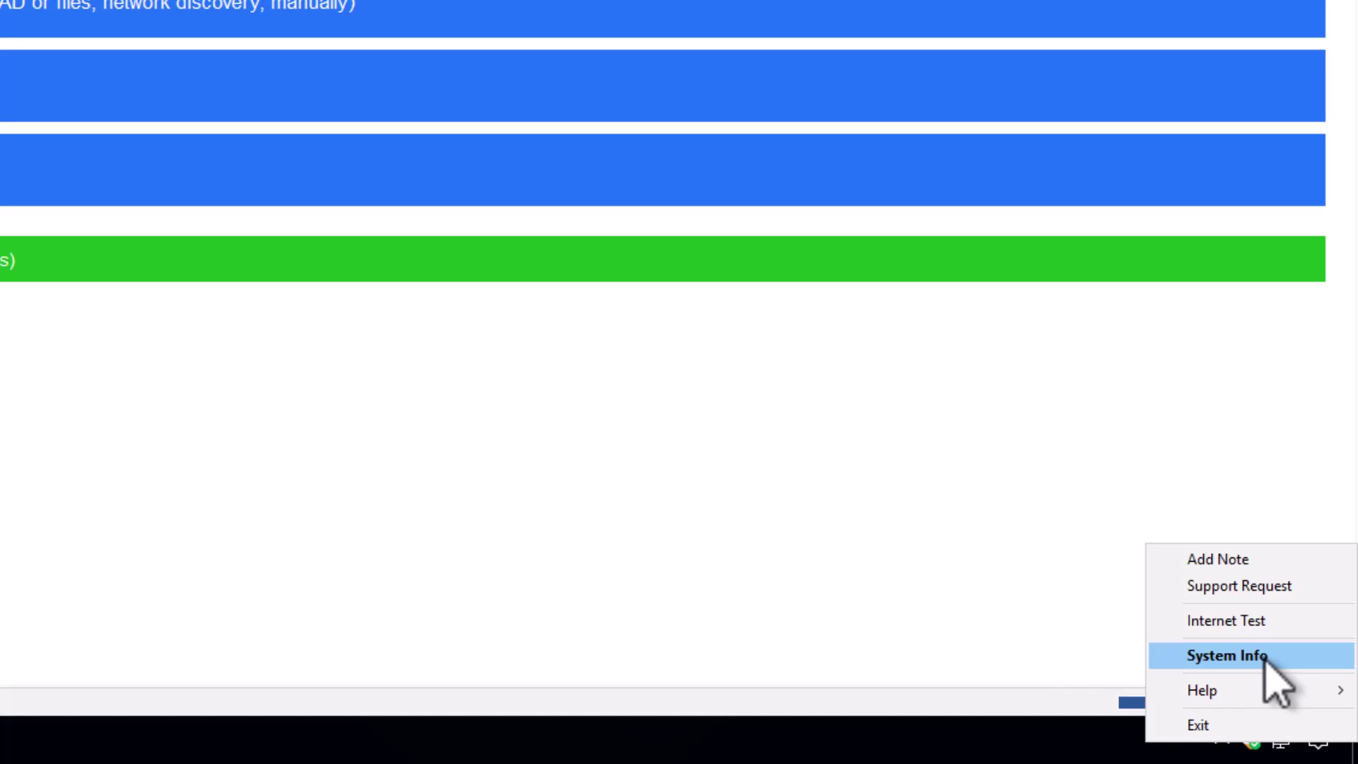
Choose System Info to view CPU, memory, disk and network graphs and drive space.
click(1266, 661)
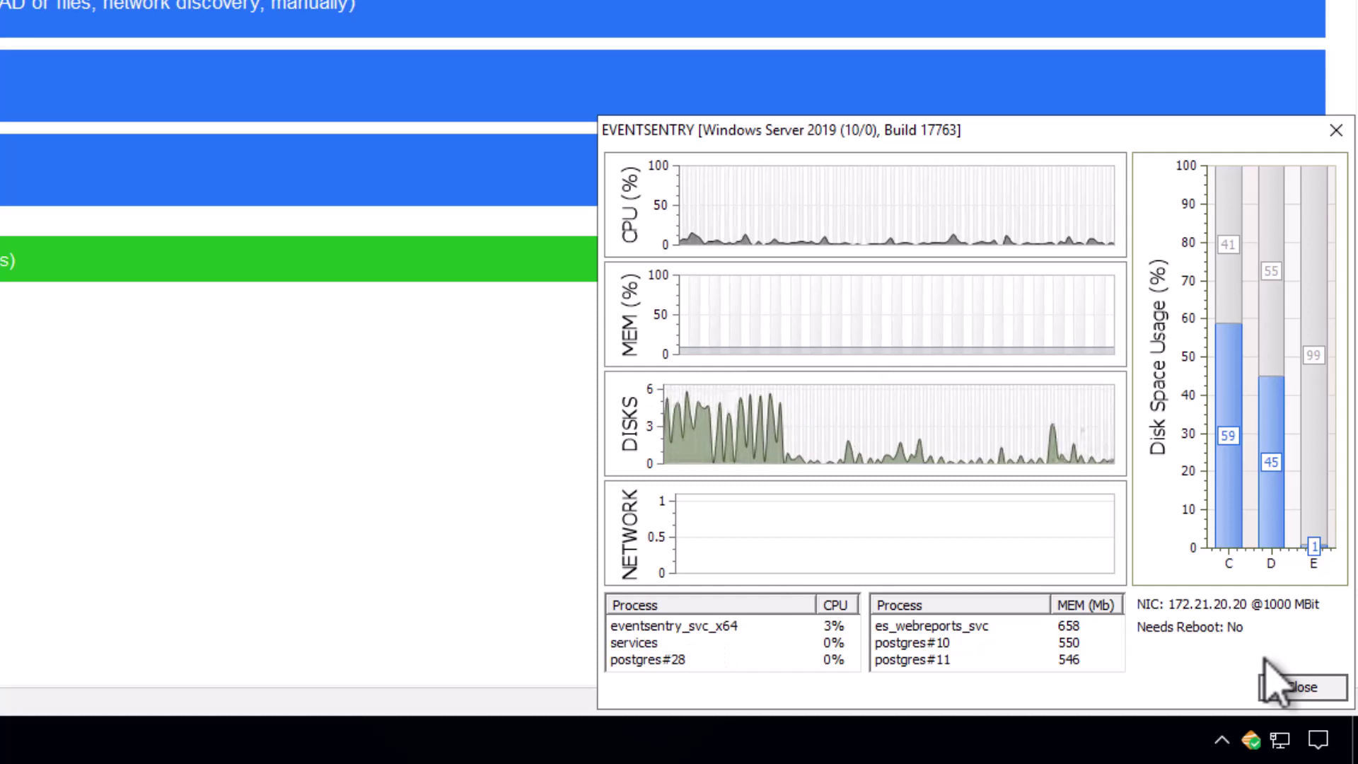
Read the MEM, CPU and disk graph tooltips, then close the System Info window.
mouse_move(1230, 460)
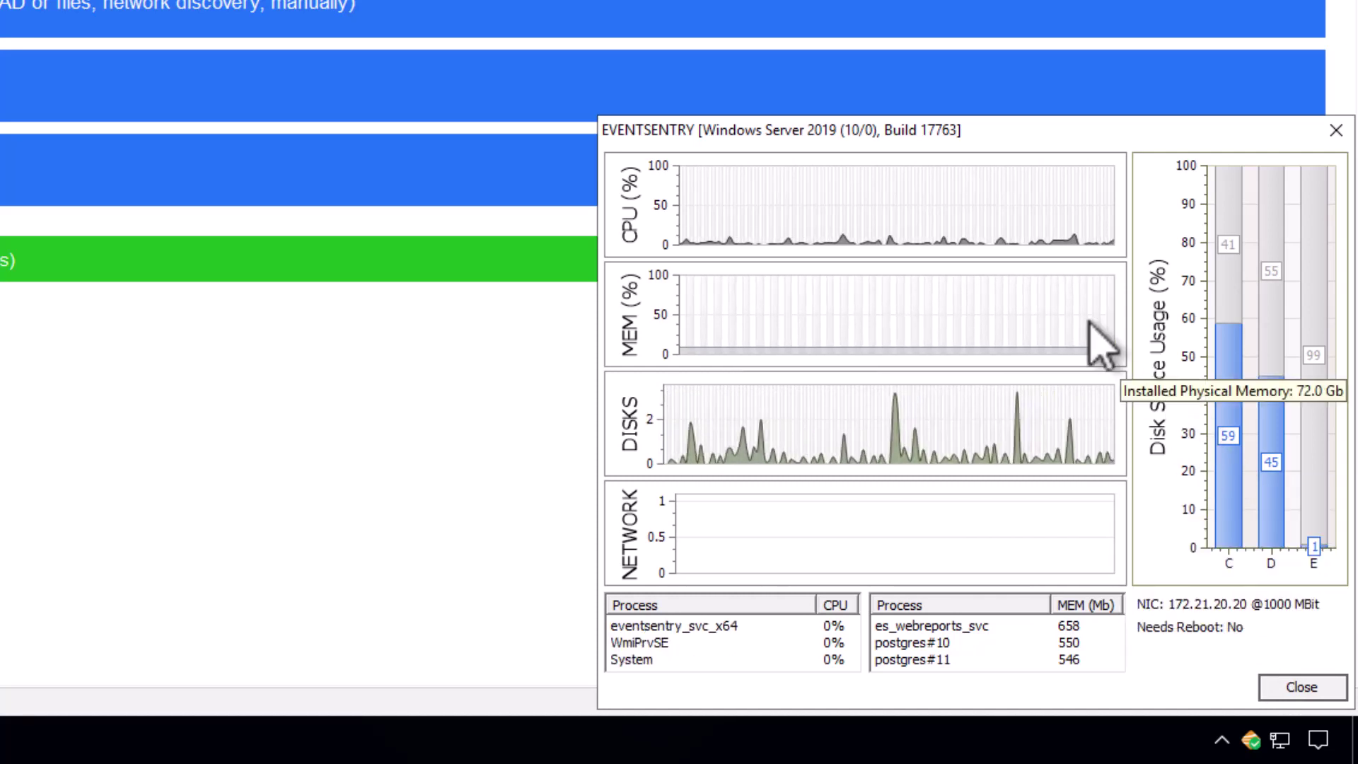
mouse_move(797, 210)
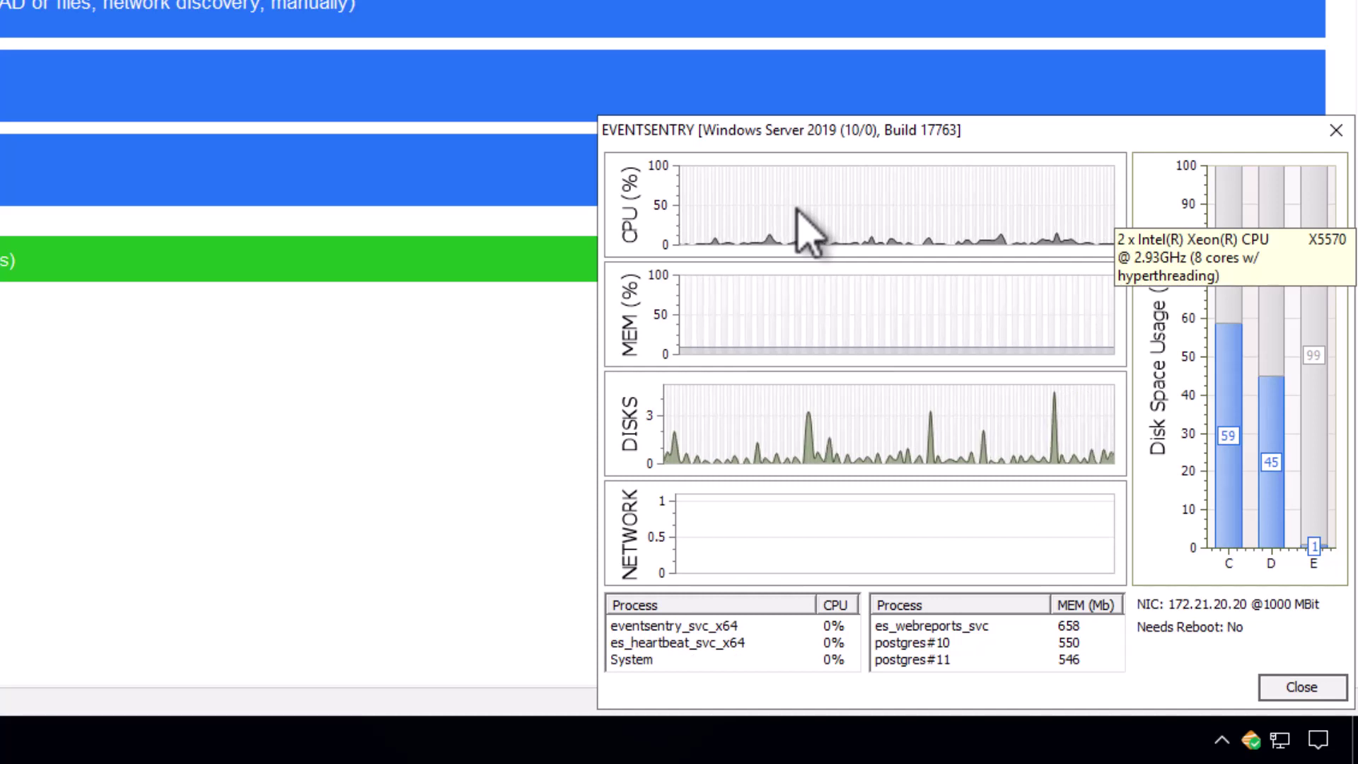
mouse_move(791, 323)
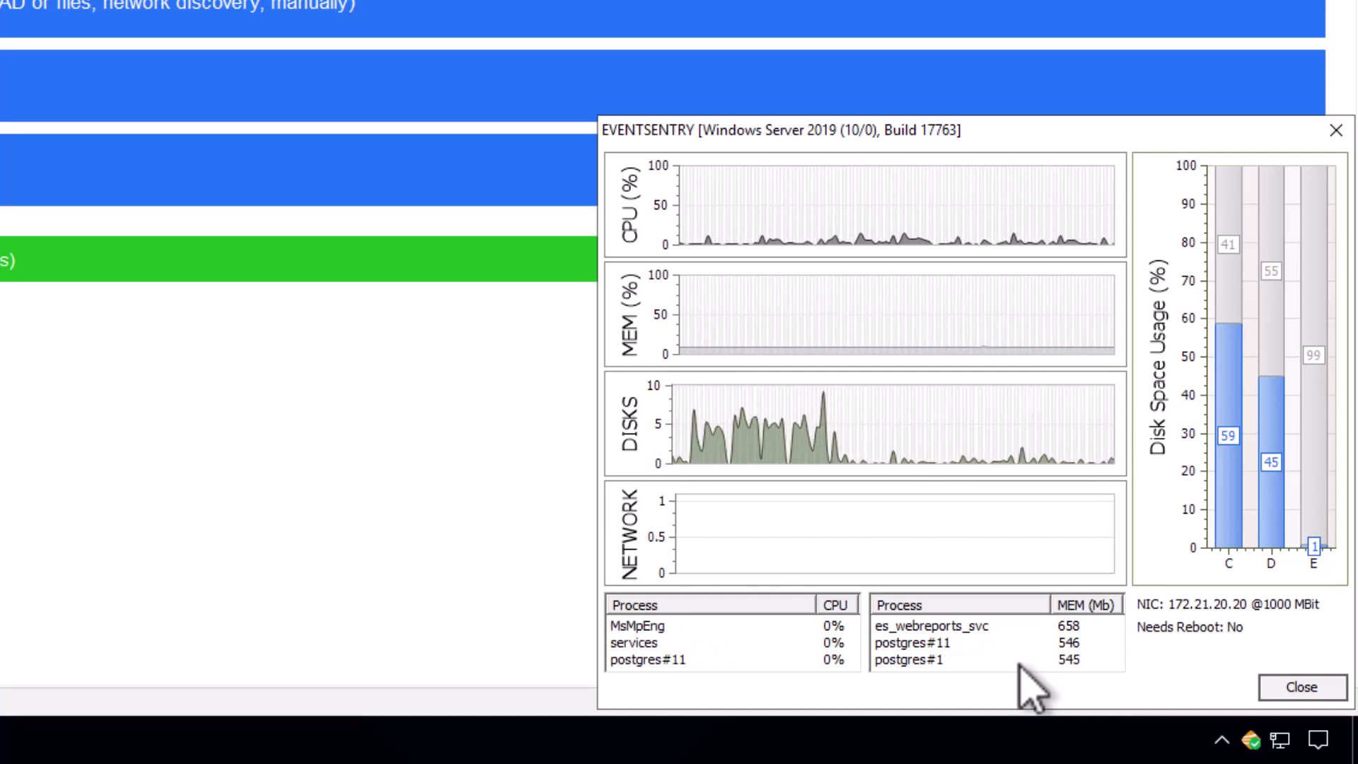
click(1313, 690)
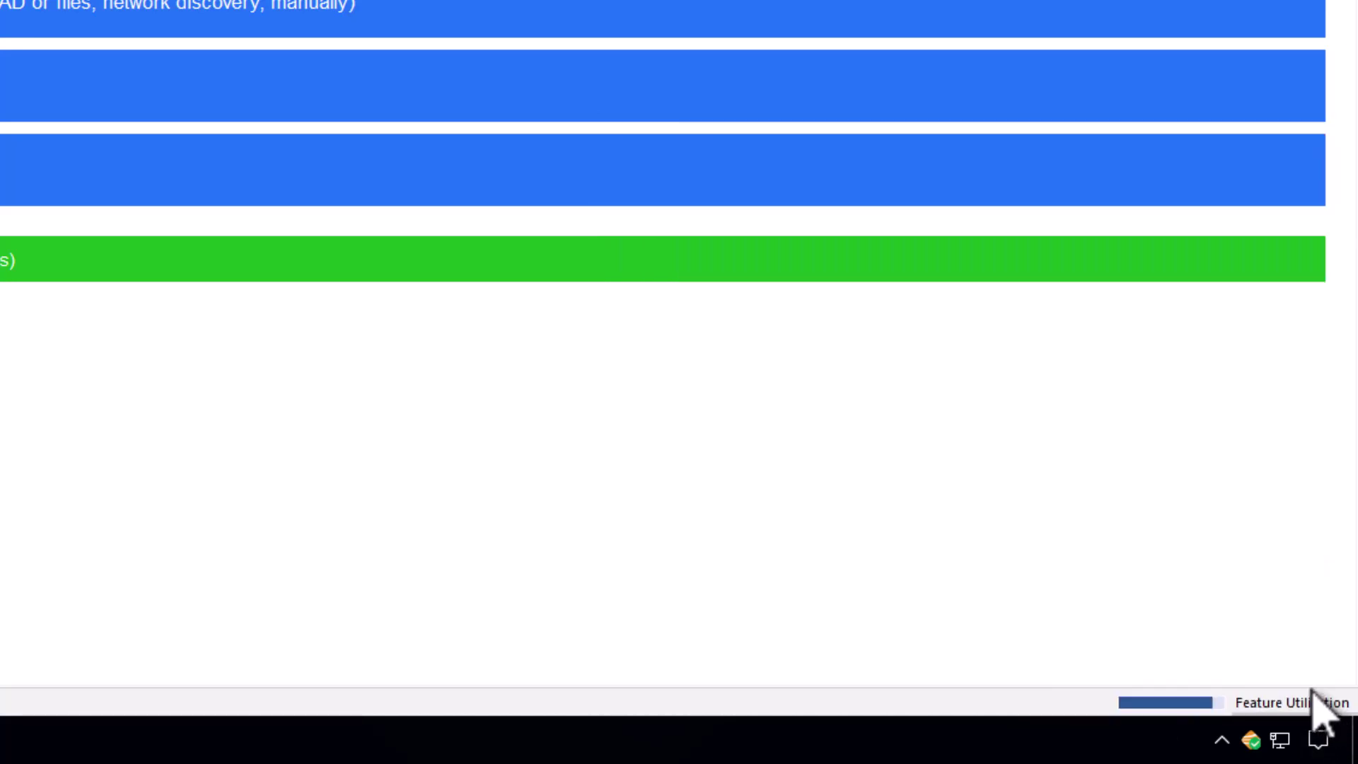
right_click(1251, 740)
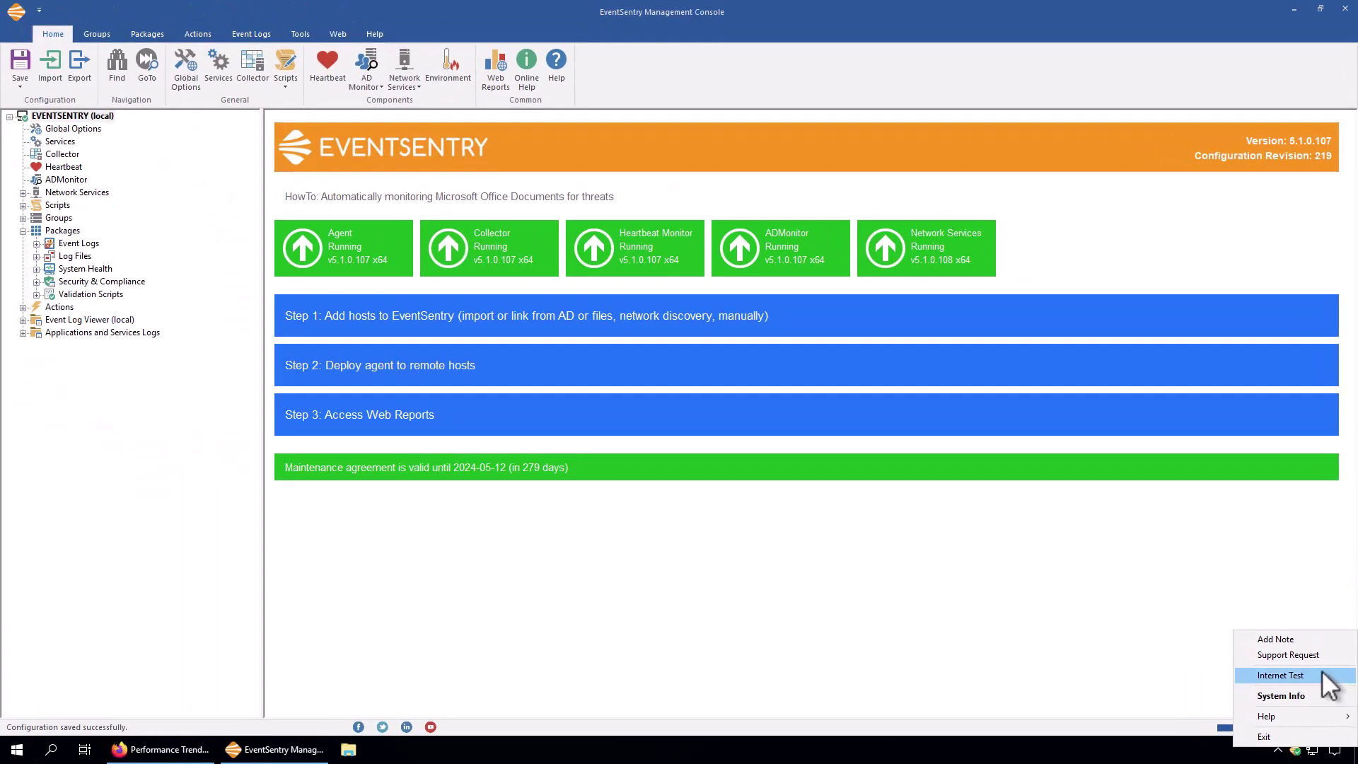
click(1323, 675)
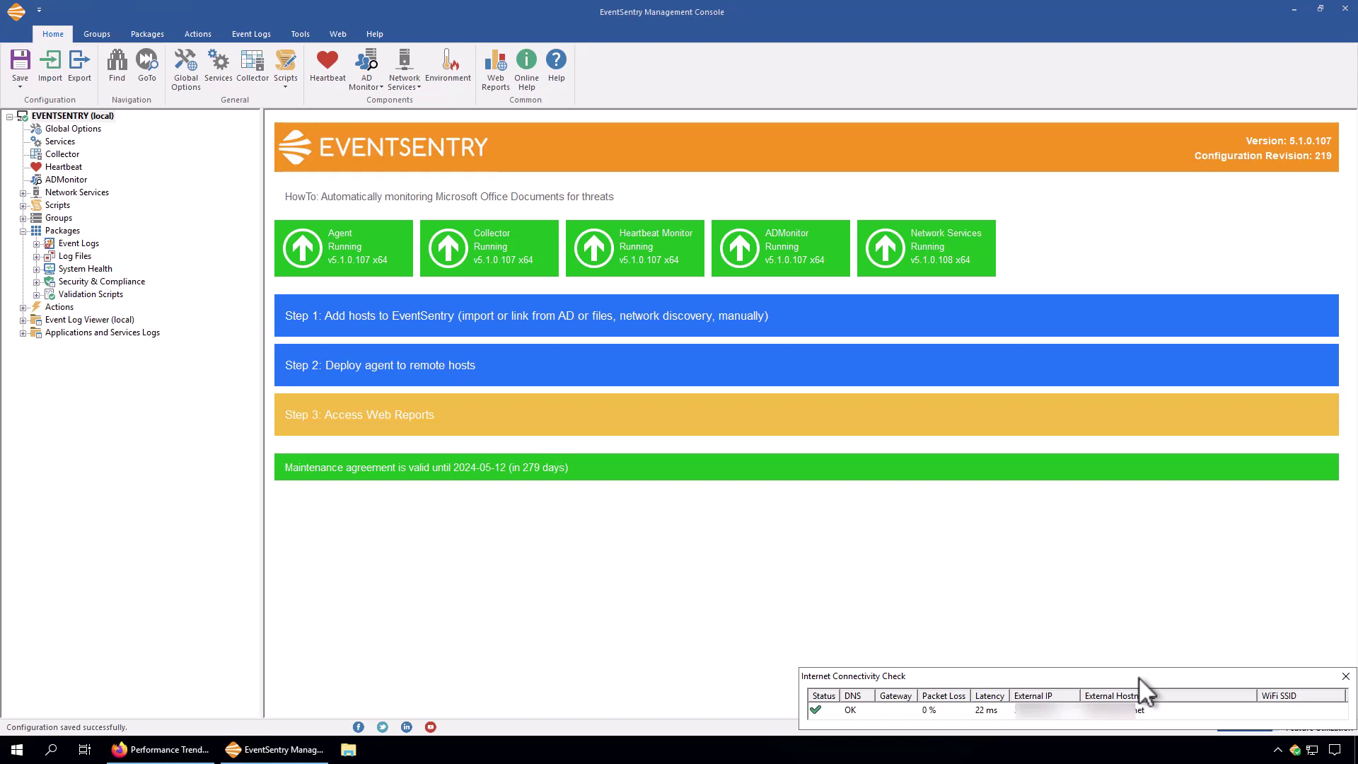
click(1346, 677)
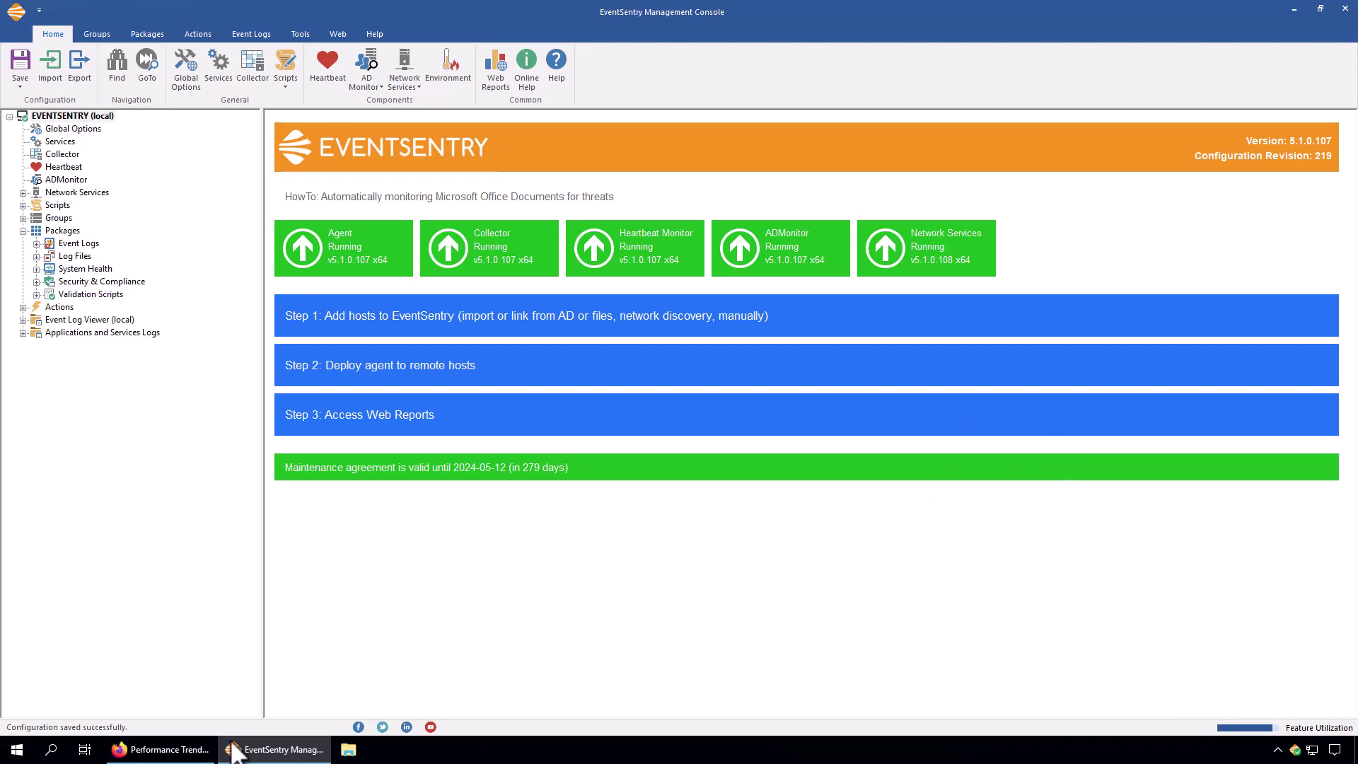
click(186, 752)
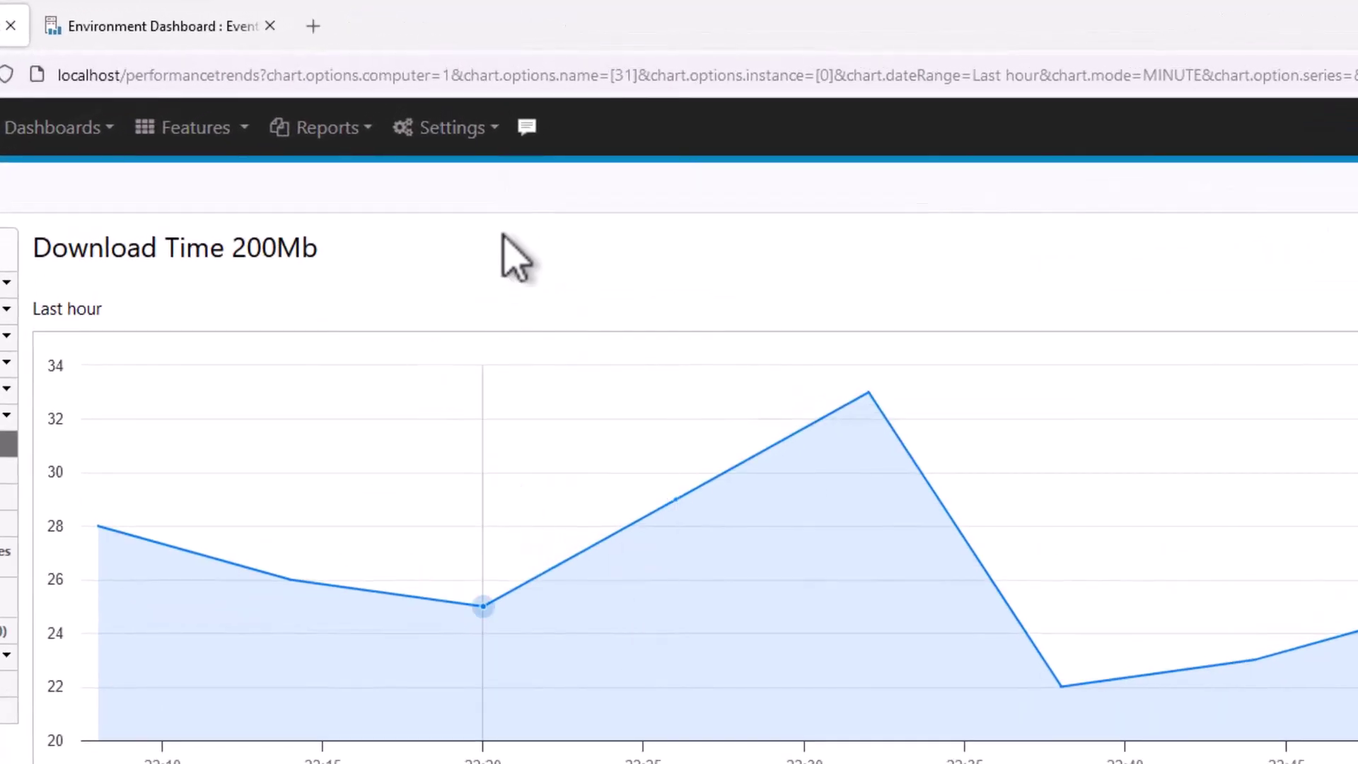
click(527, 128)
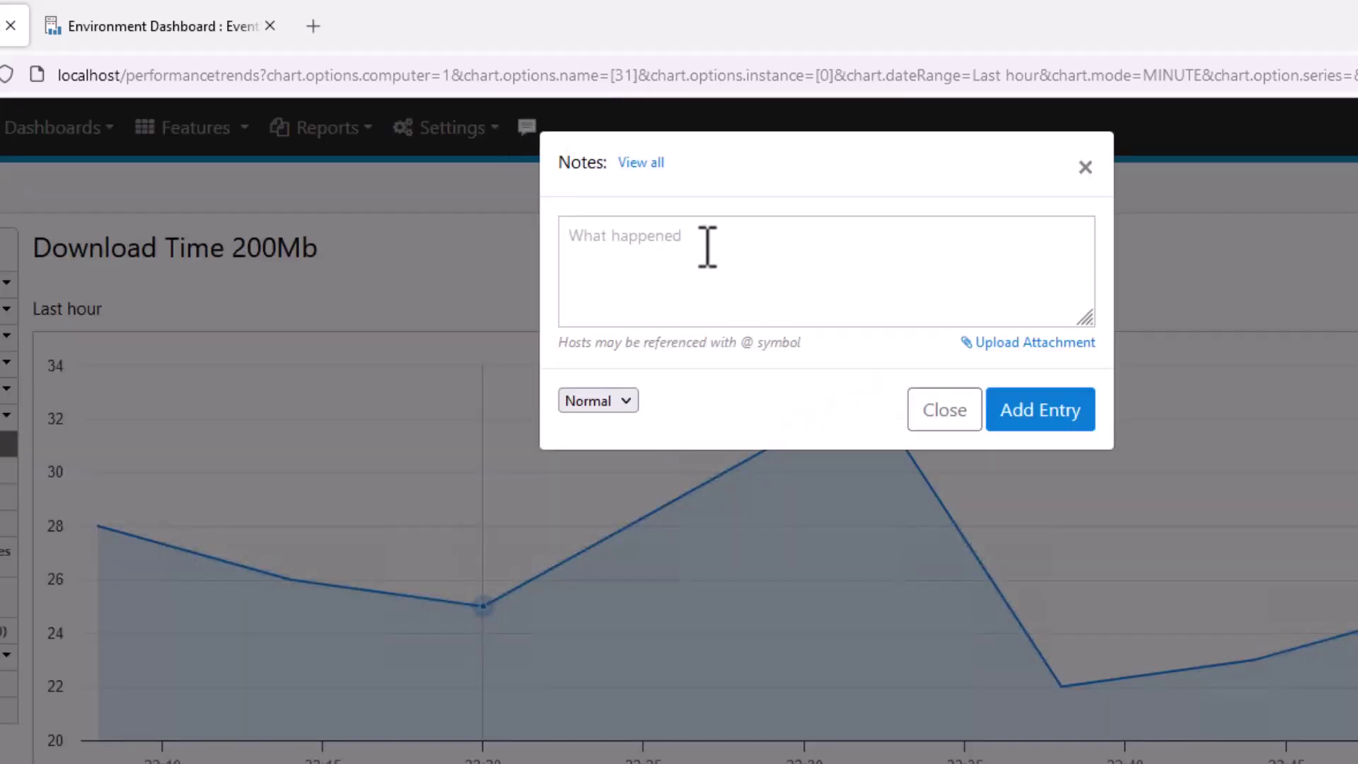
click(707, 244)
text(@eve)
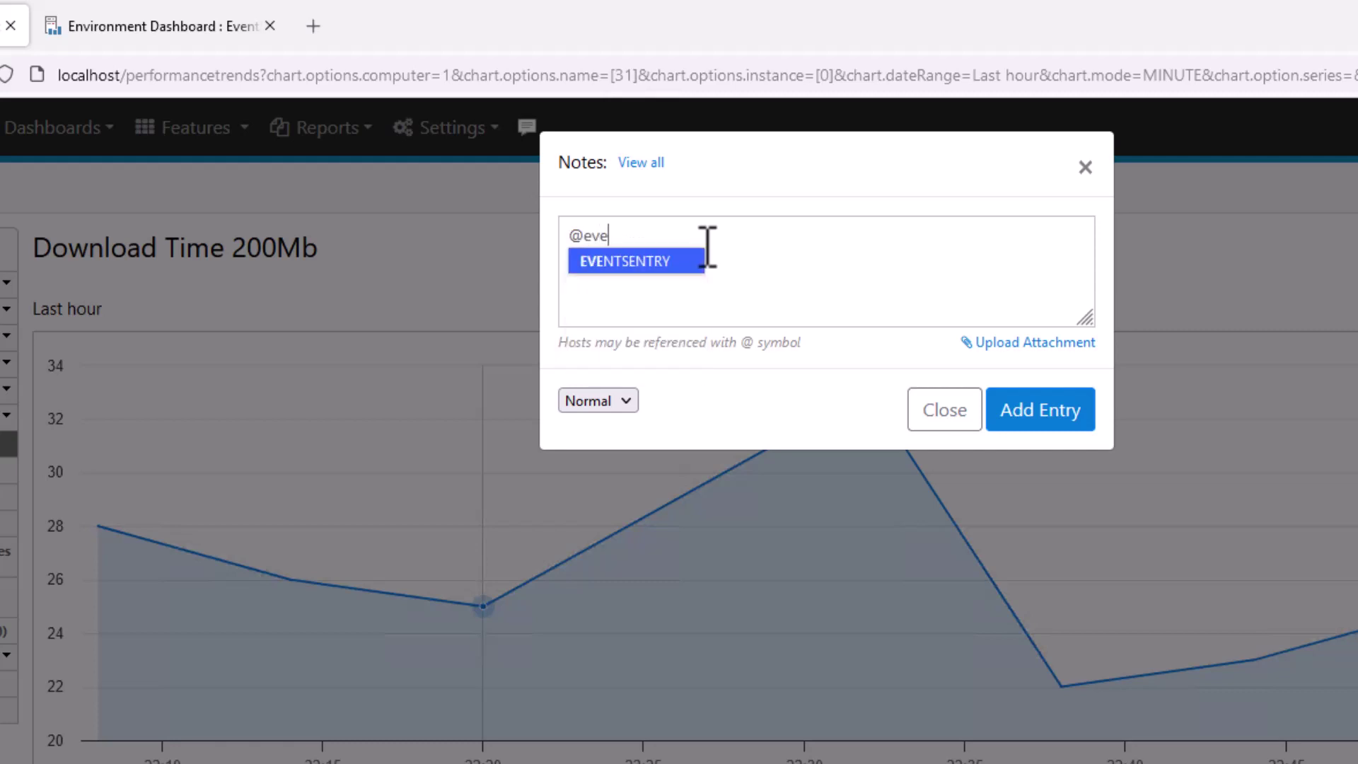
key(Return)
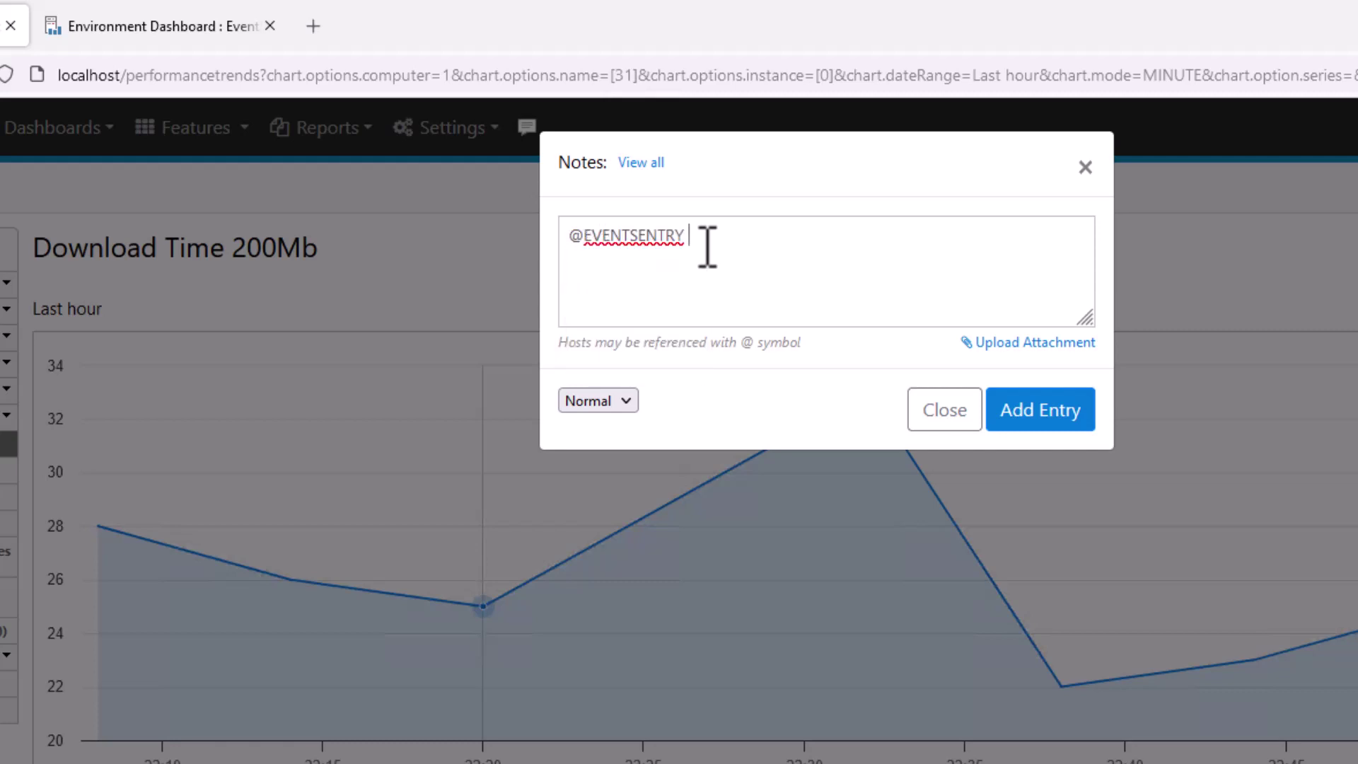
text(Fixed ABX)
key(BackSpace)
text(C. Installed ABC.)
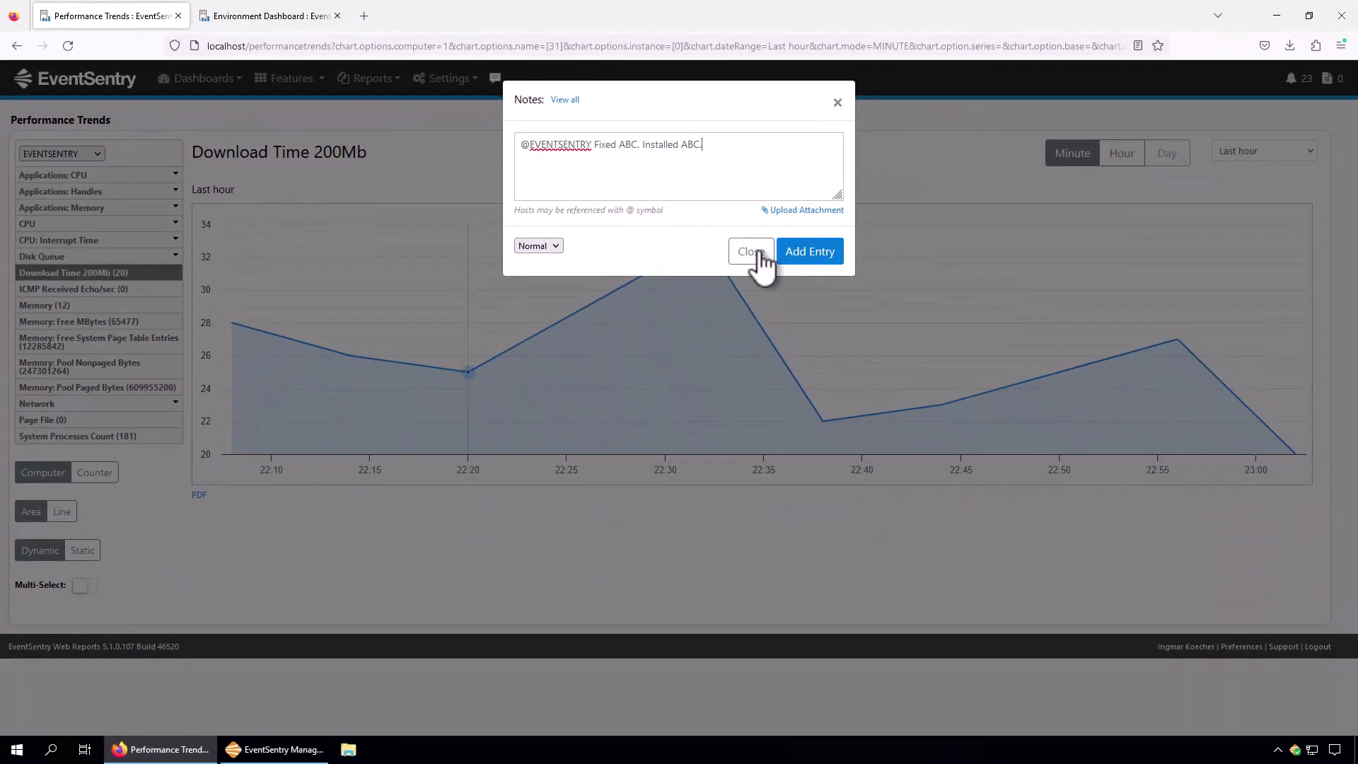
click(945, 409)
click(273, 79)
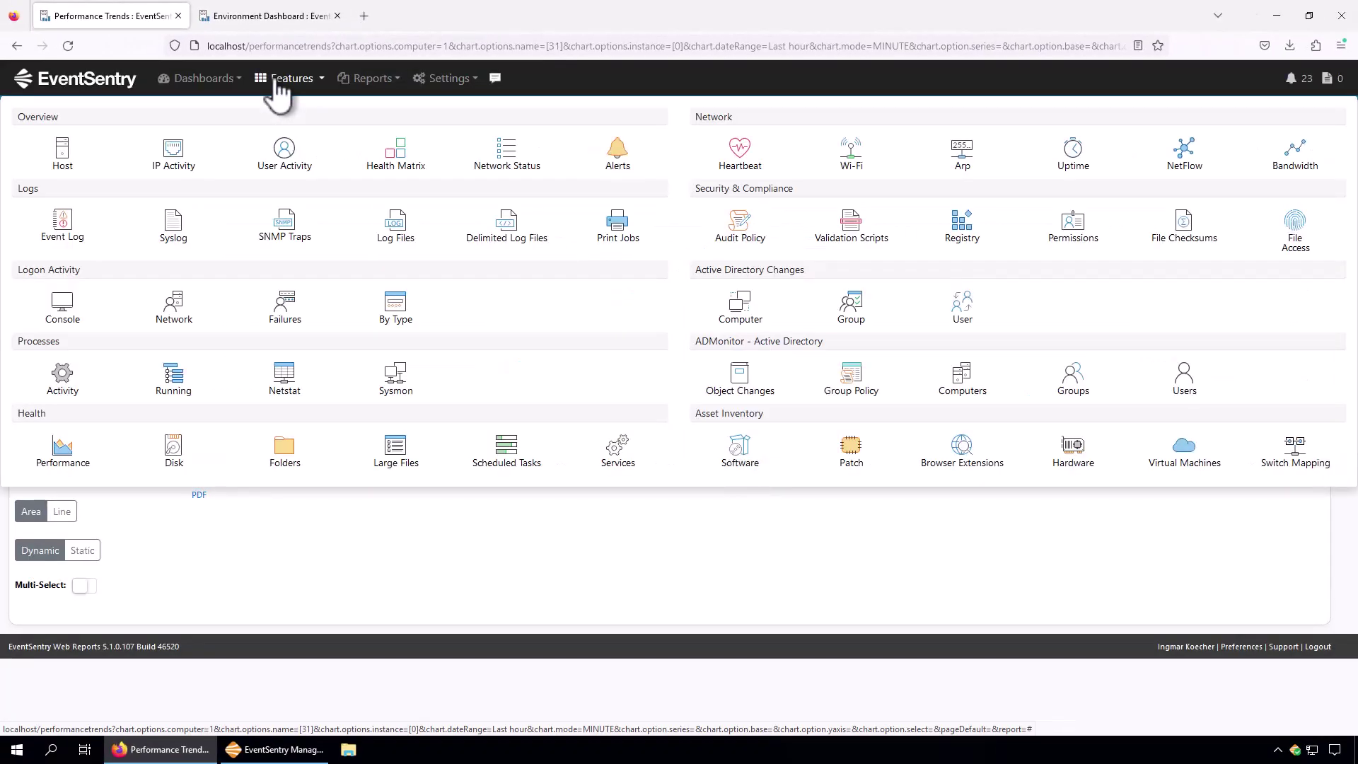
Open the EVENTSENTRY host's inventory report and view its documentation notes.
click(64, 166)
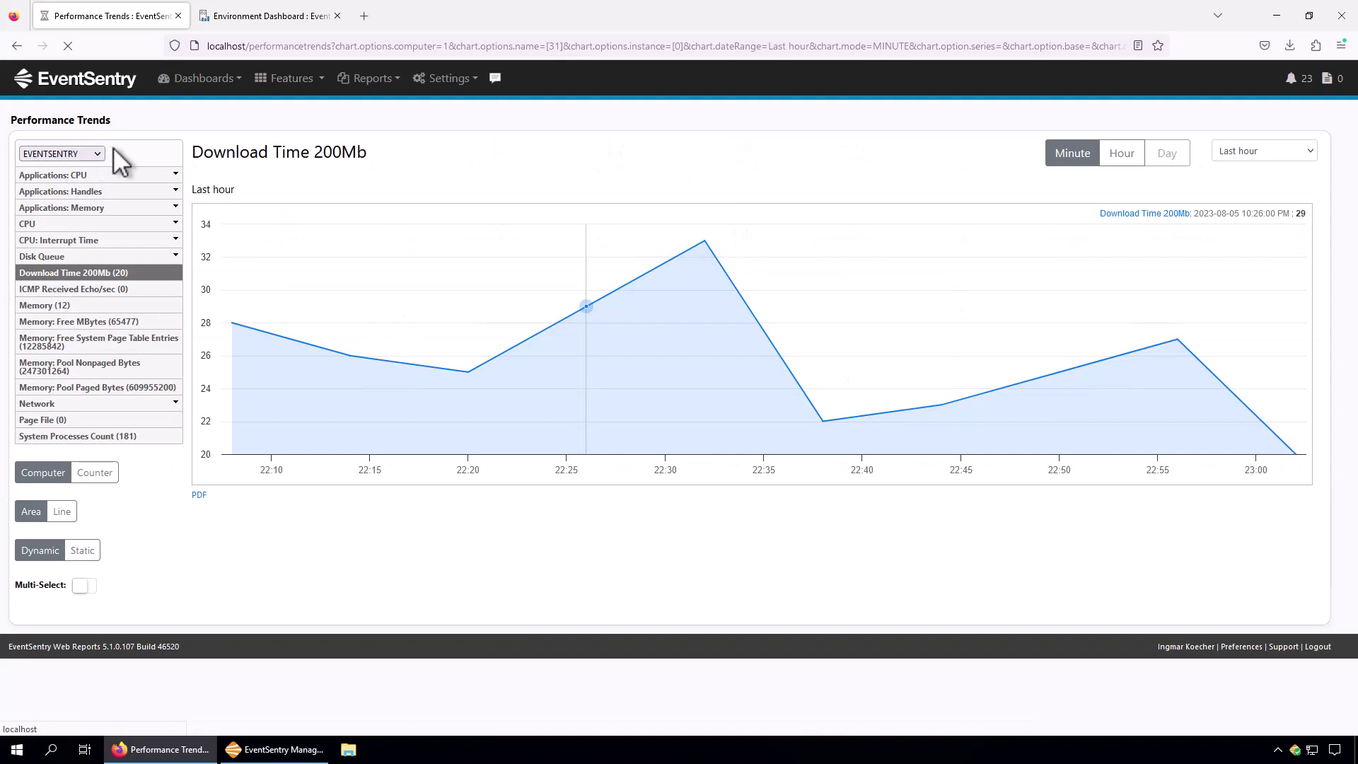
click(107, 127)
key(e)
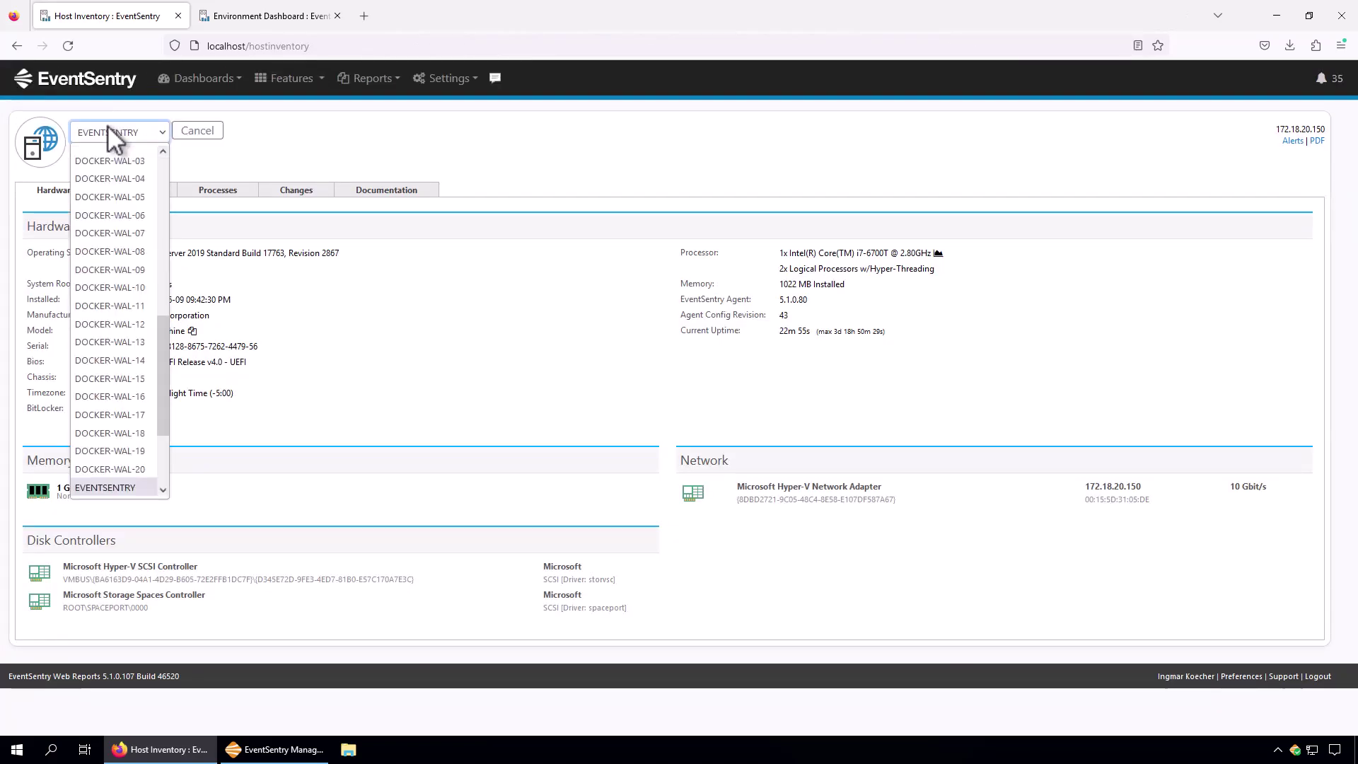
click(113, 485)
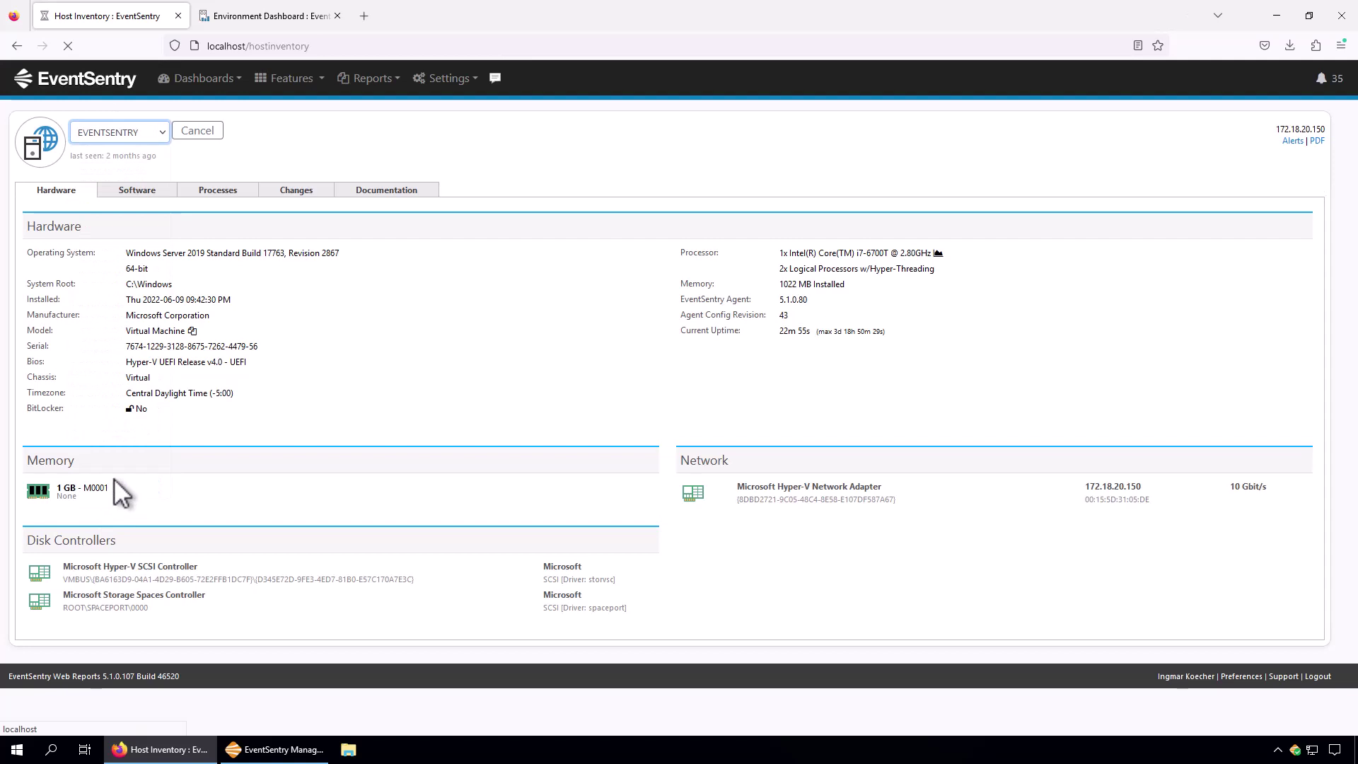
click(736, 186)
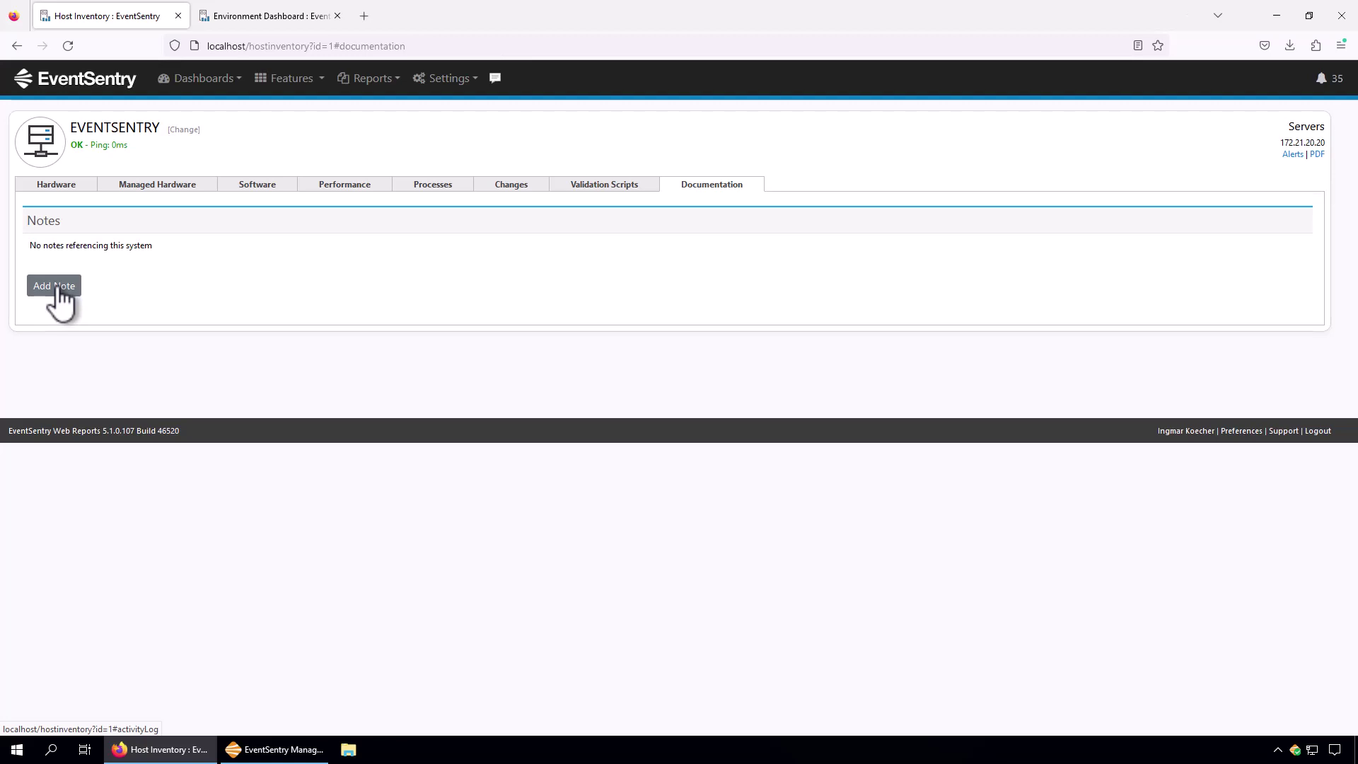
Search all notes over Last month and show them in the Detailed table.
click(460, 83)
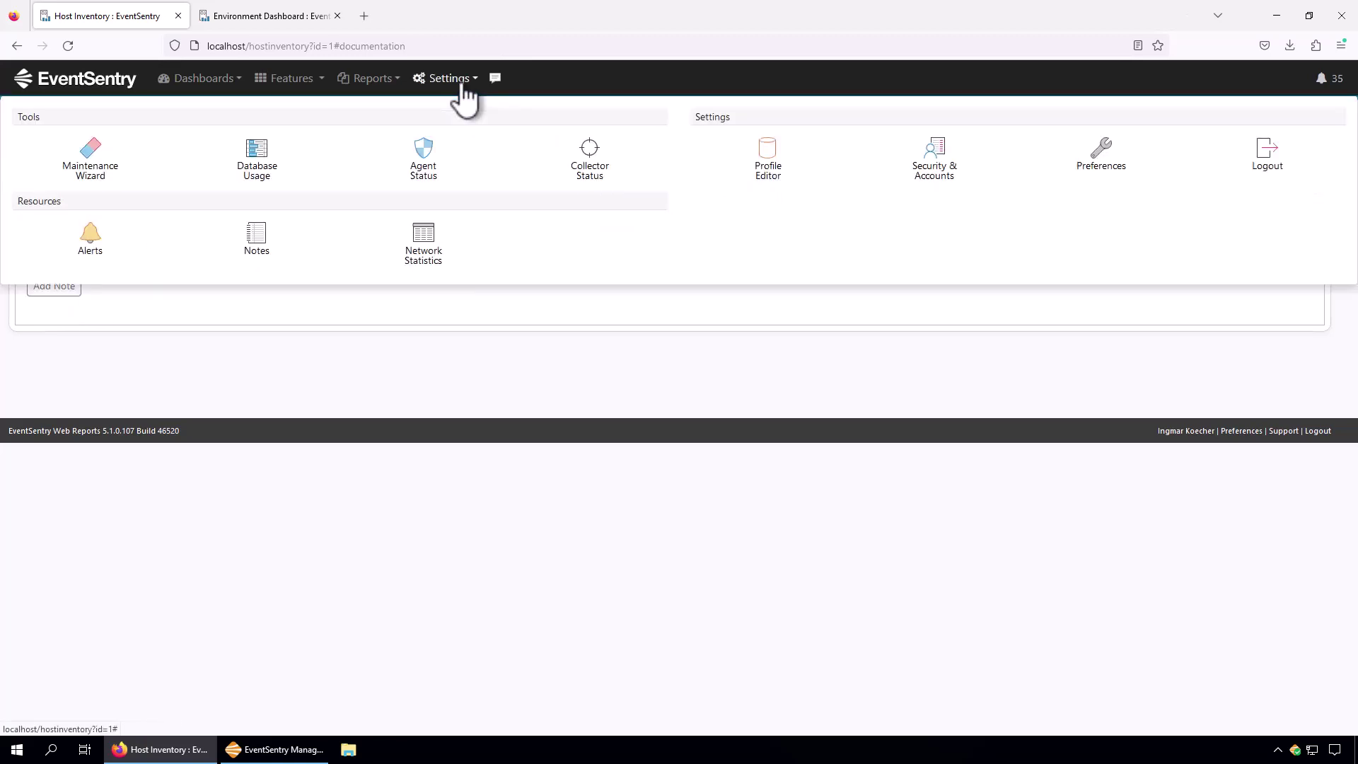
click(259, 253)
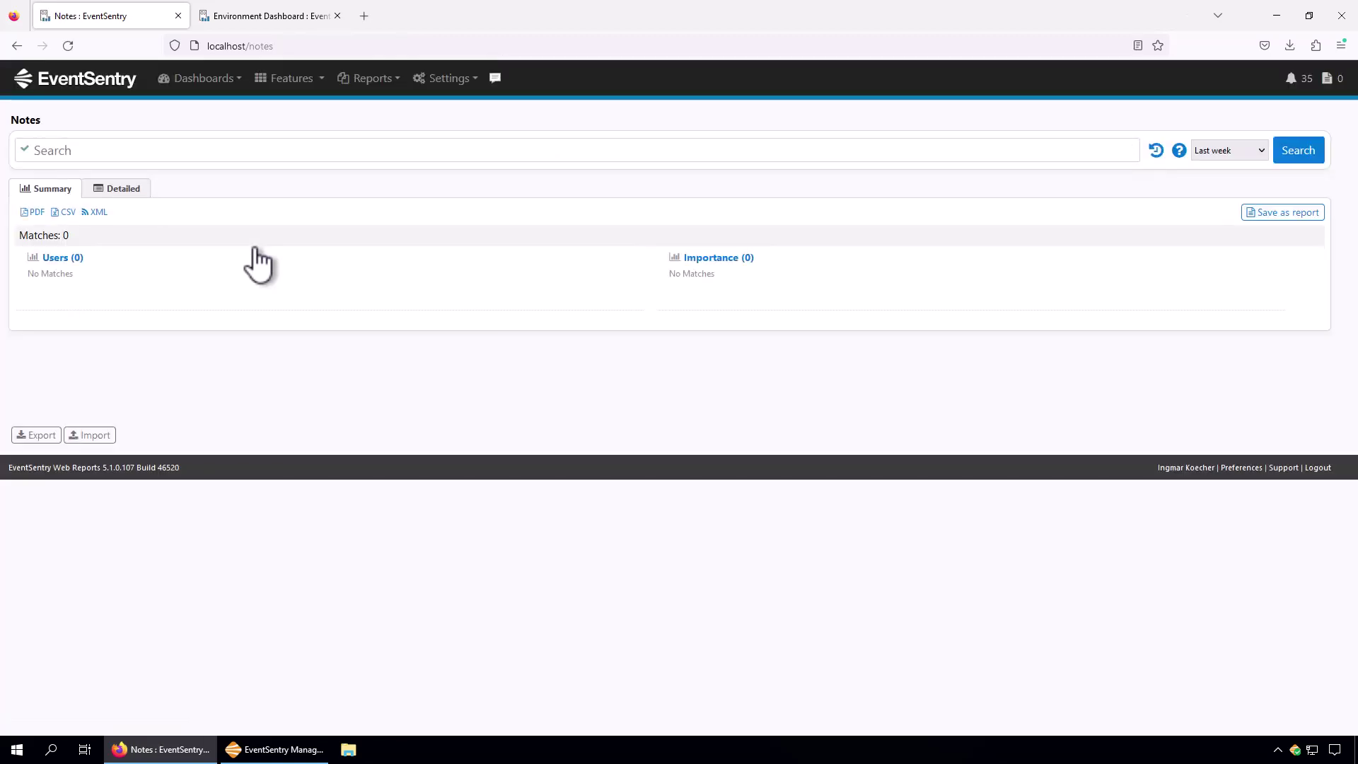
click(1246, 156)
click(1218, 445)
click(1310, 152)
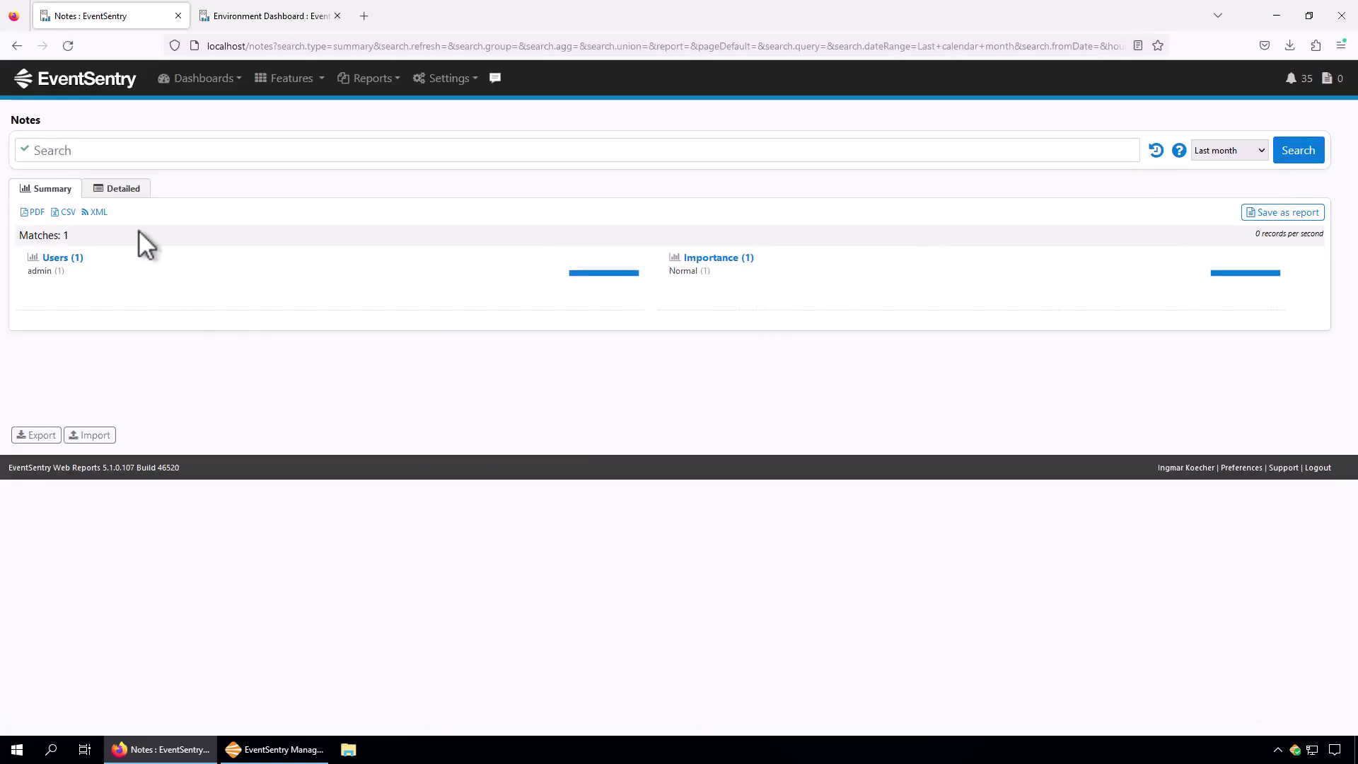
click(123, 187)
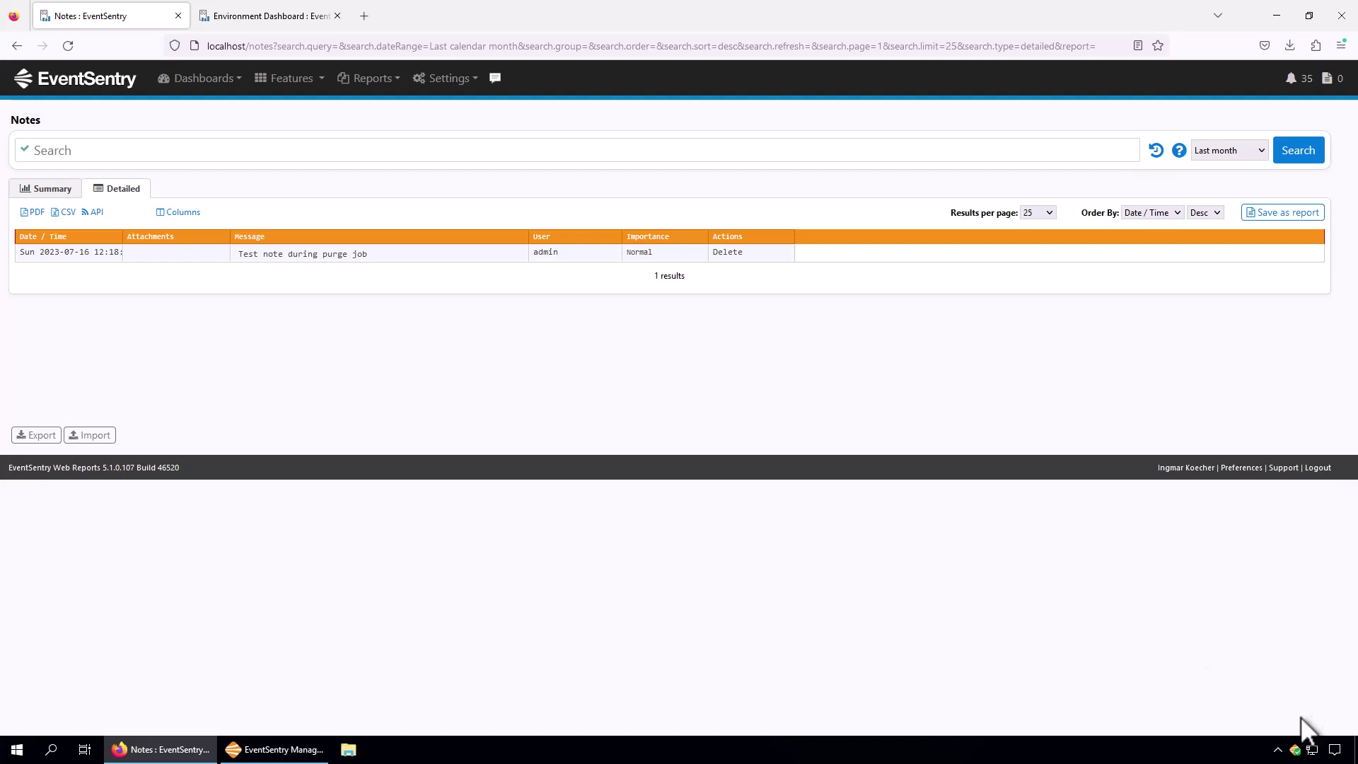
Submit the tray note 'Recording a training session' with Add Note.
right_click(1296, 751)
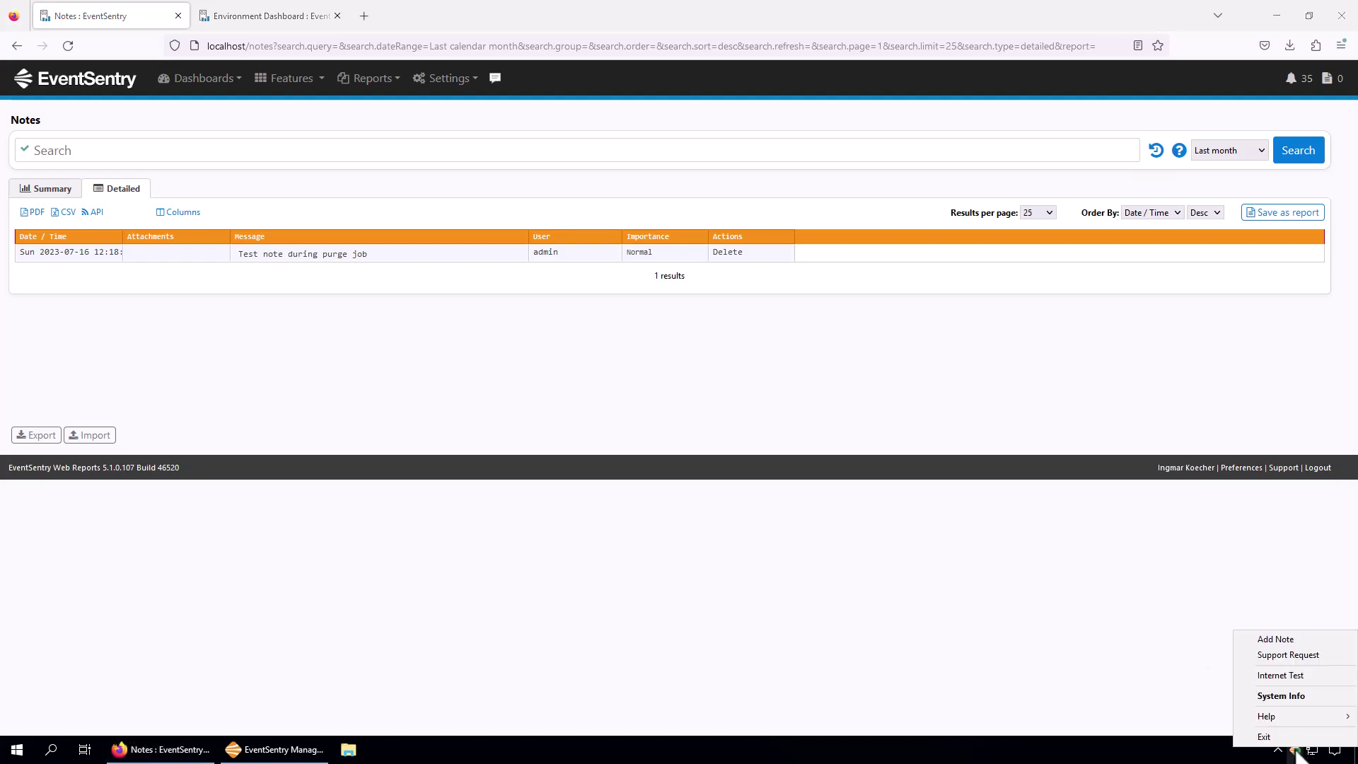
click(1292, 639)
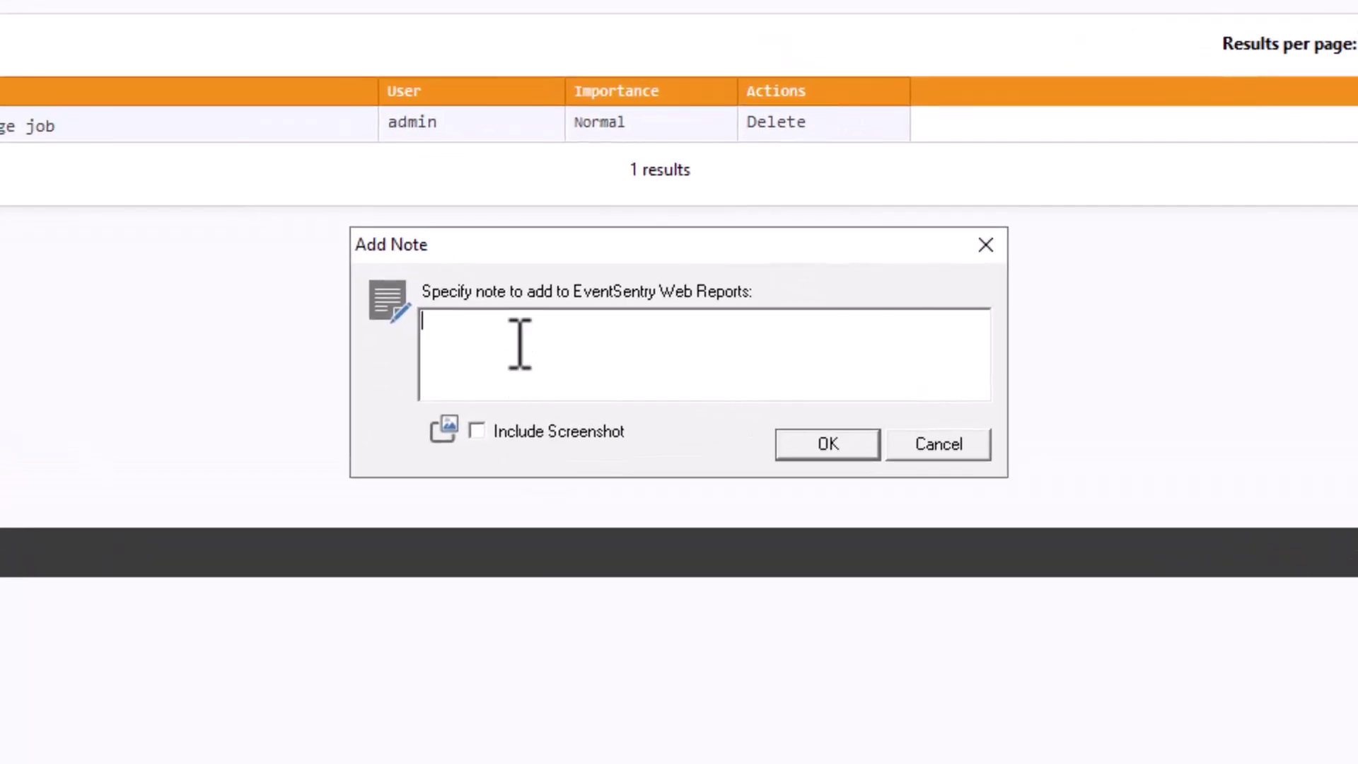
text(Recording a training session)
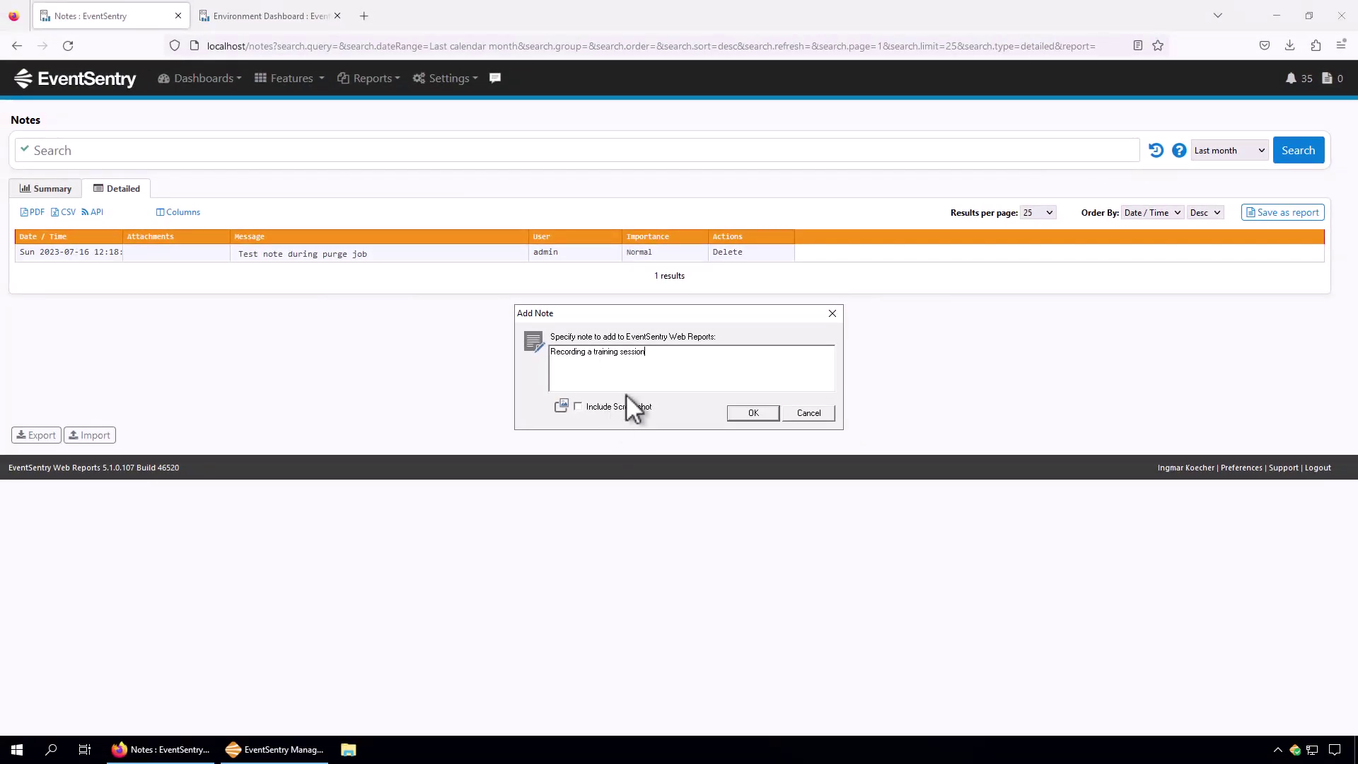
click(753, 413)
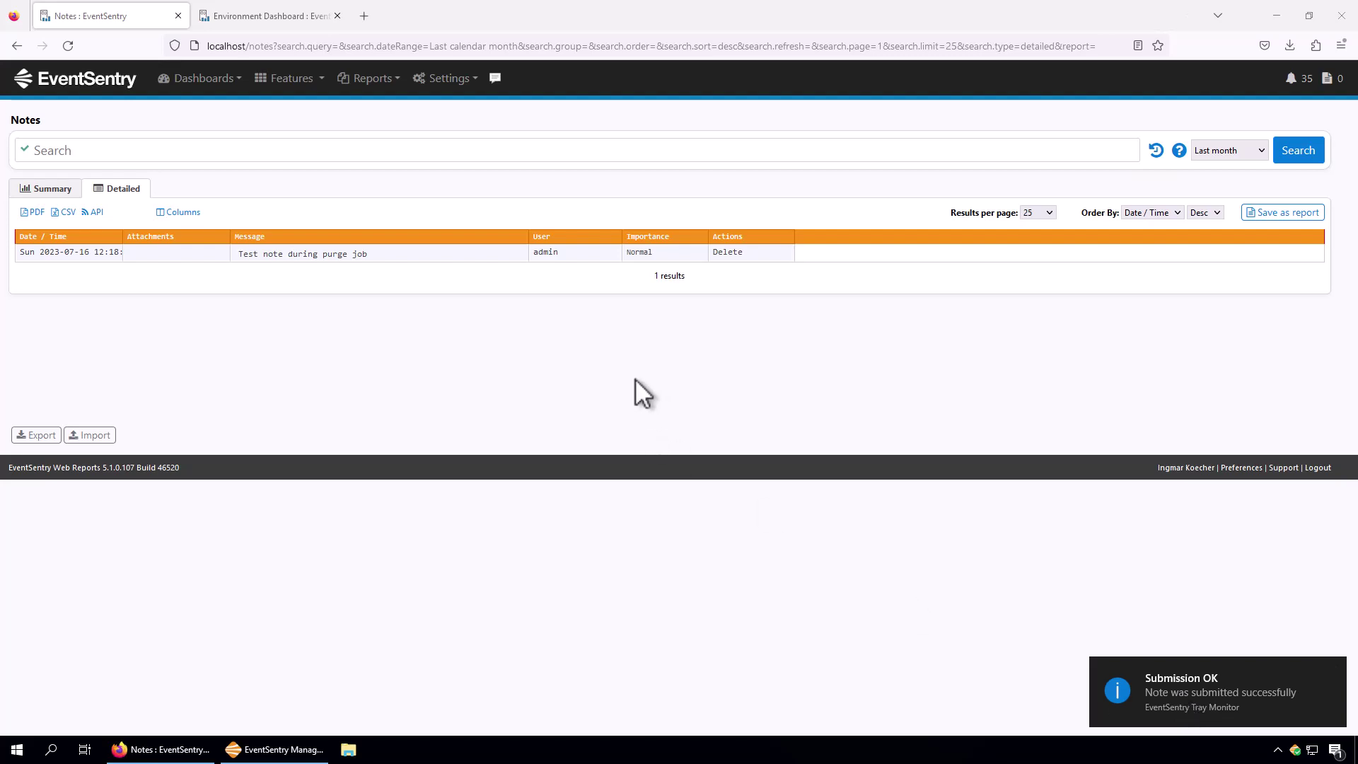
Search the Notes list with the Today date range and widen the User column.
click(1308, 151)
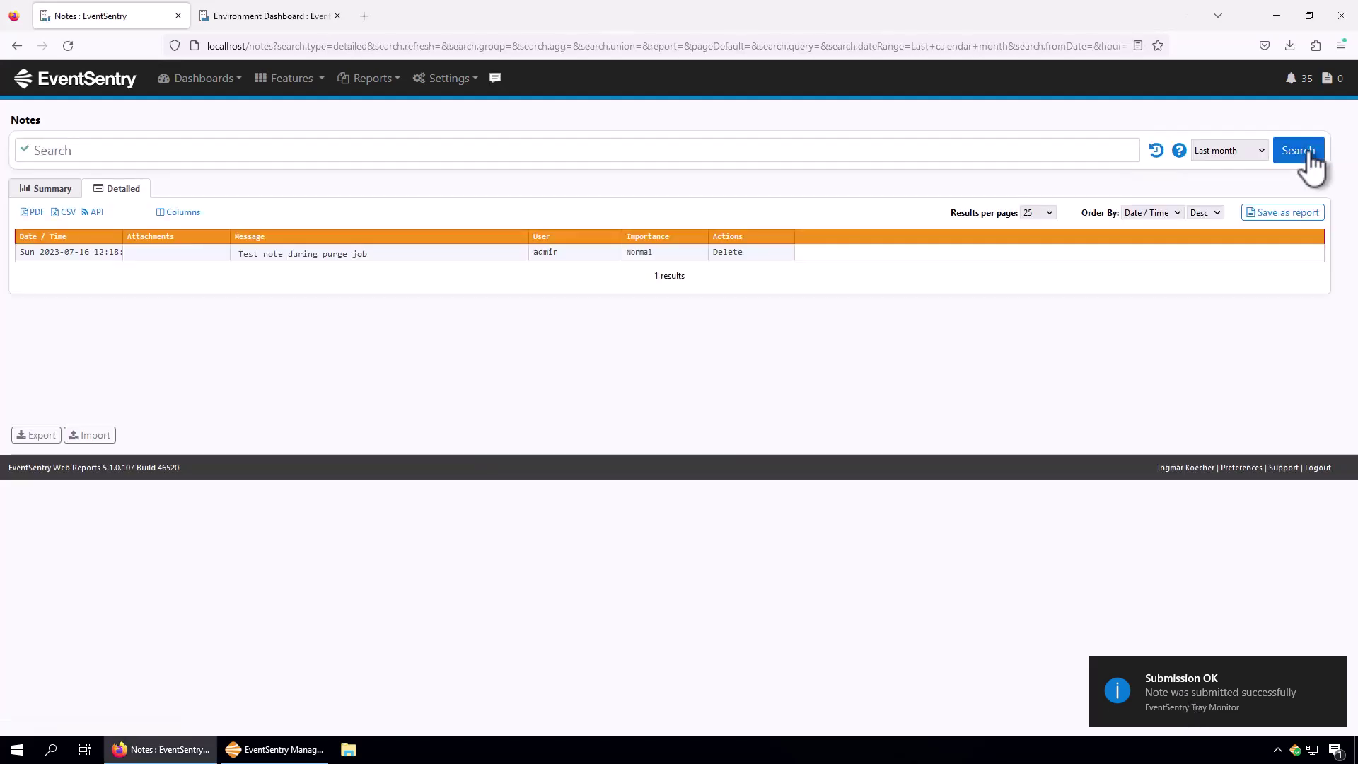
click(1260, 150)
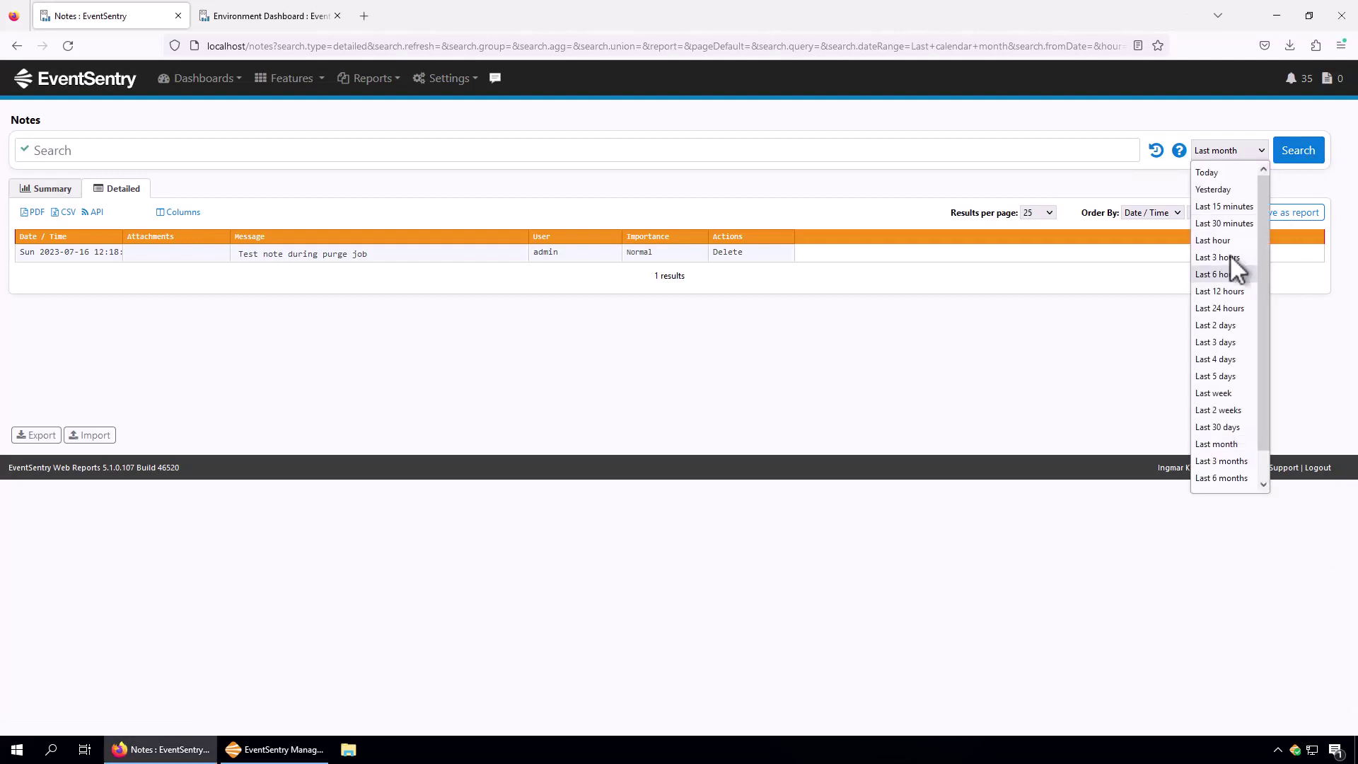
click(1217, 173)
click(1304, 151)
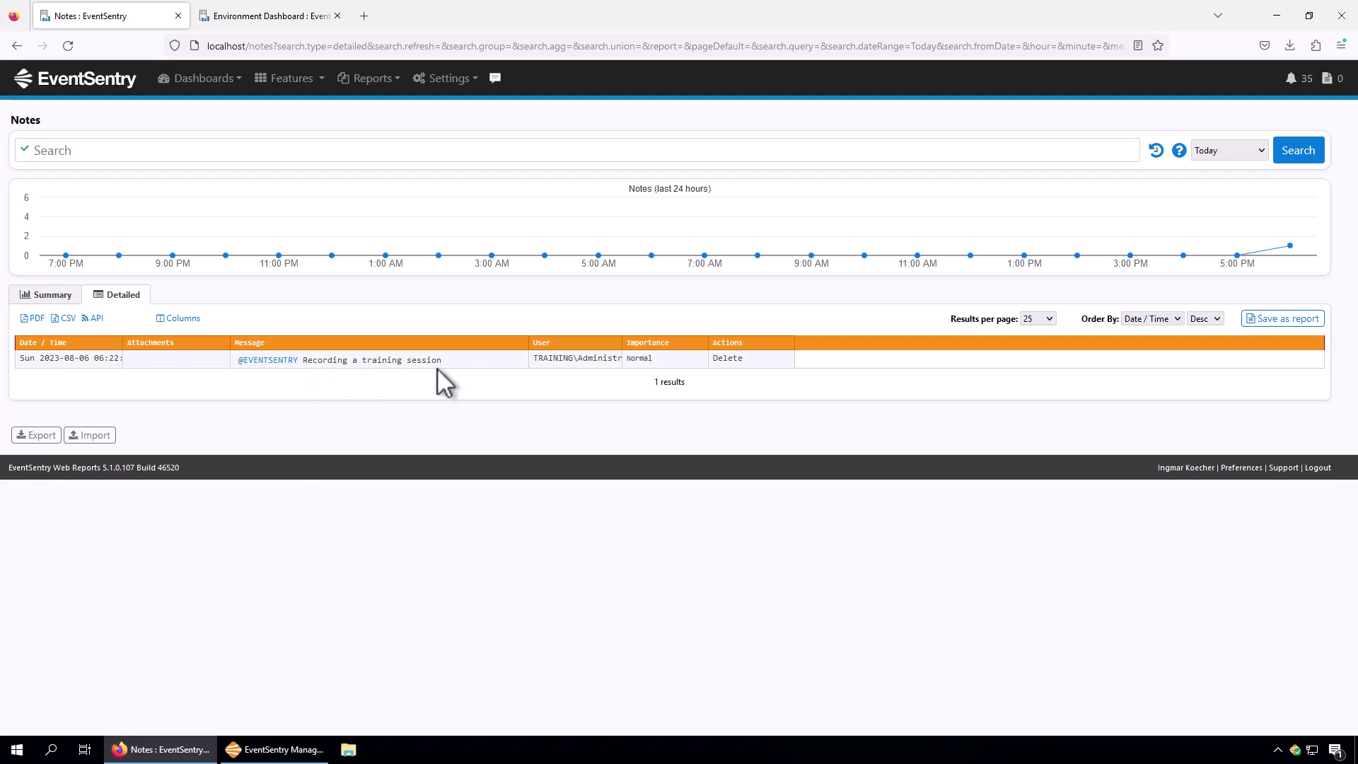
drag(624, 347, 660, 350)
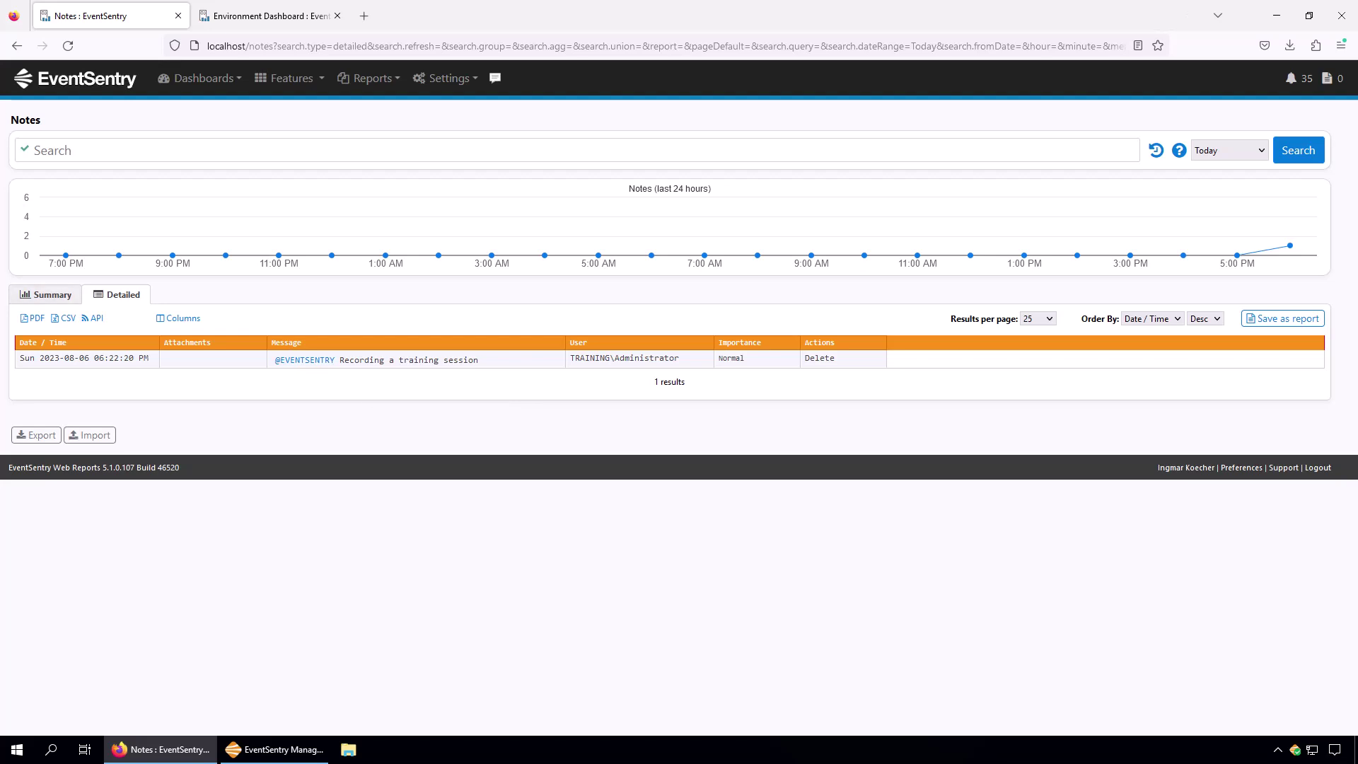
In the Management Console, open Packages > System Health > System Tray > Tray Application settings.
click(286, 752)
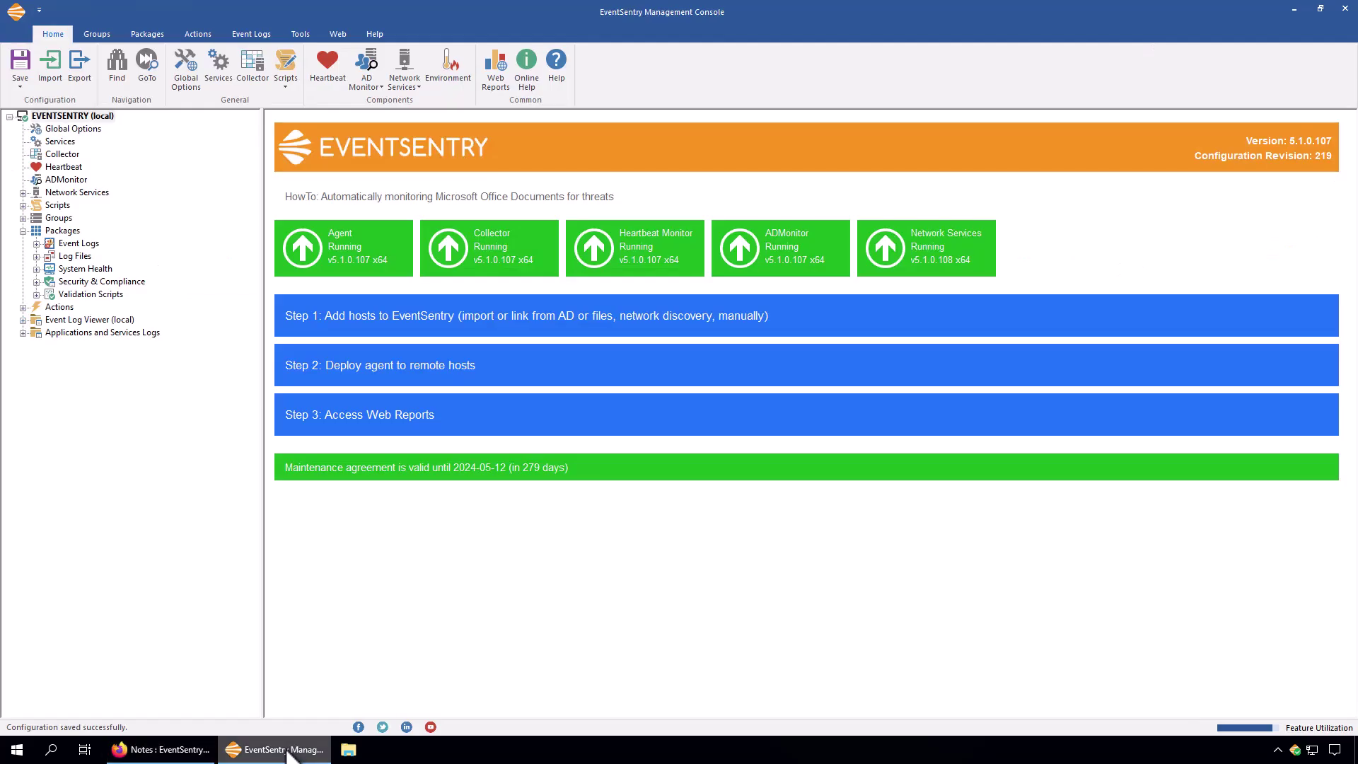
click(83, 270)
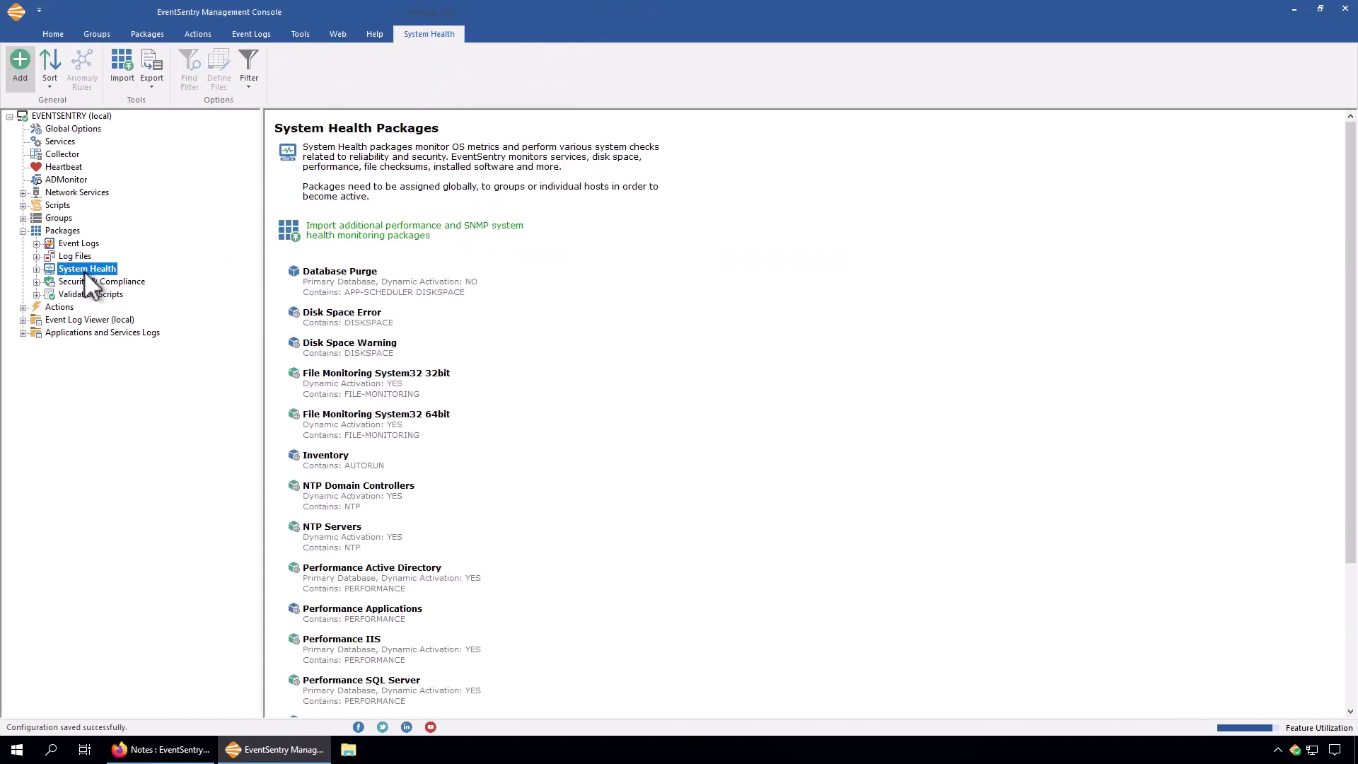
click(39, 273)
click(92, 499)
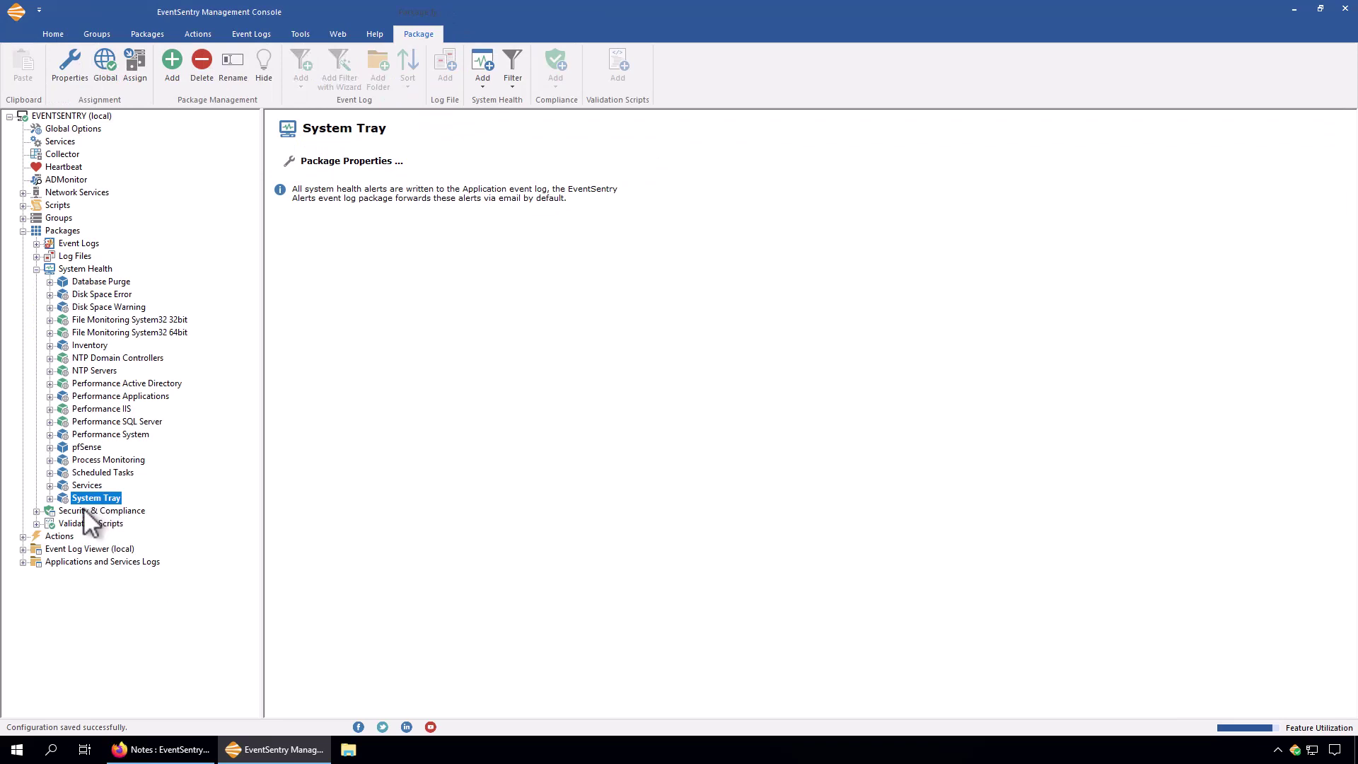
click(51, 498)
click(93, 510)
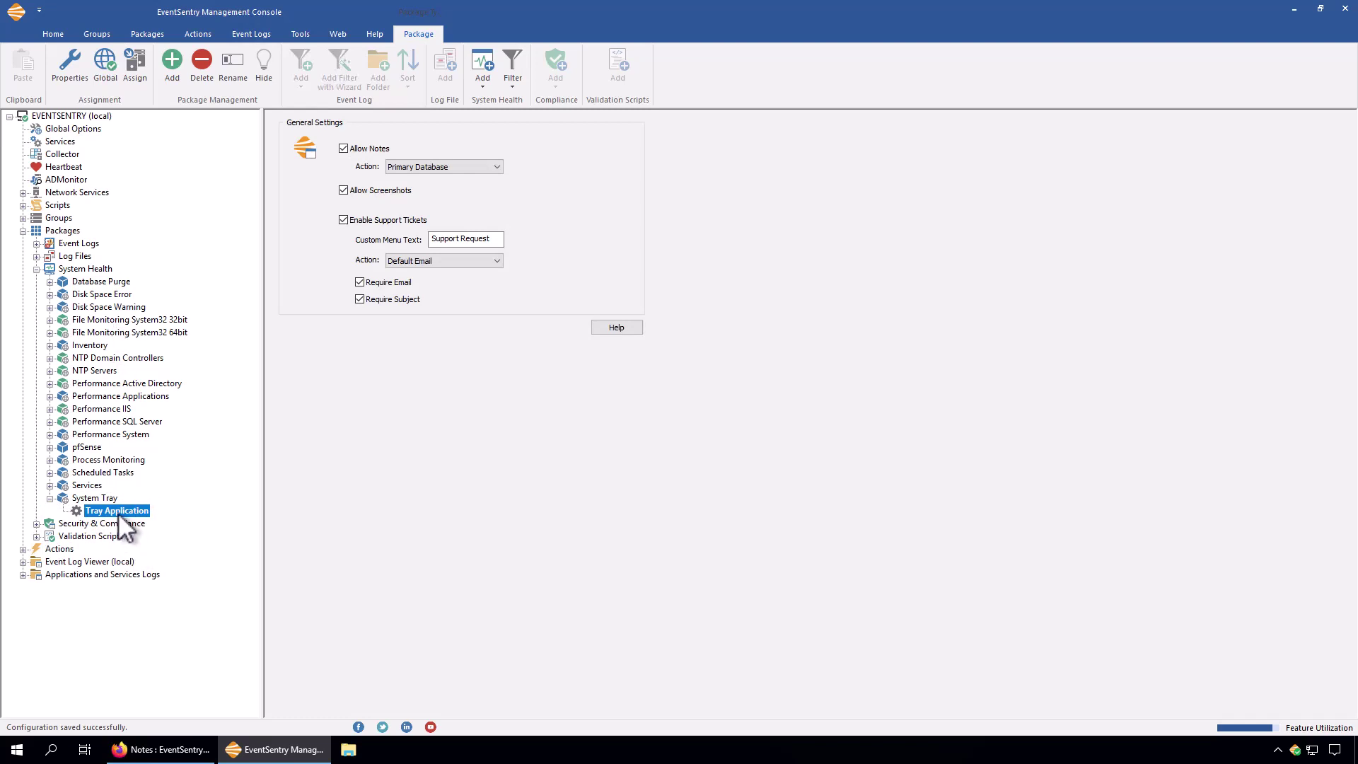
click(487, 80)
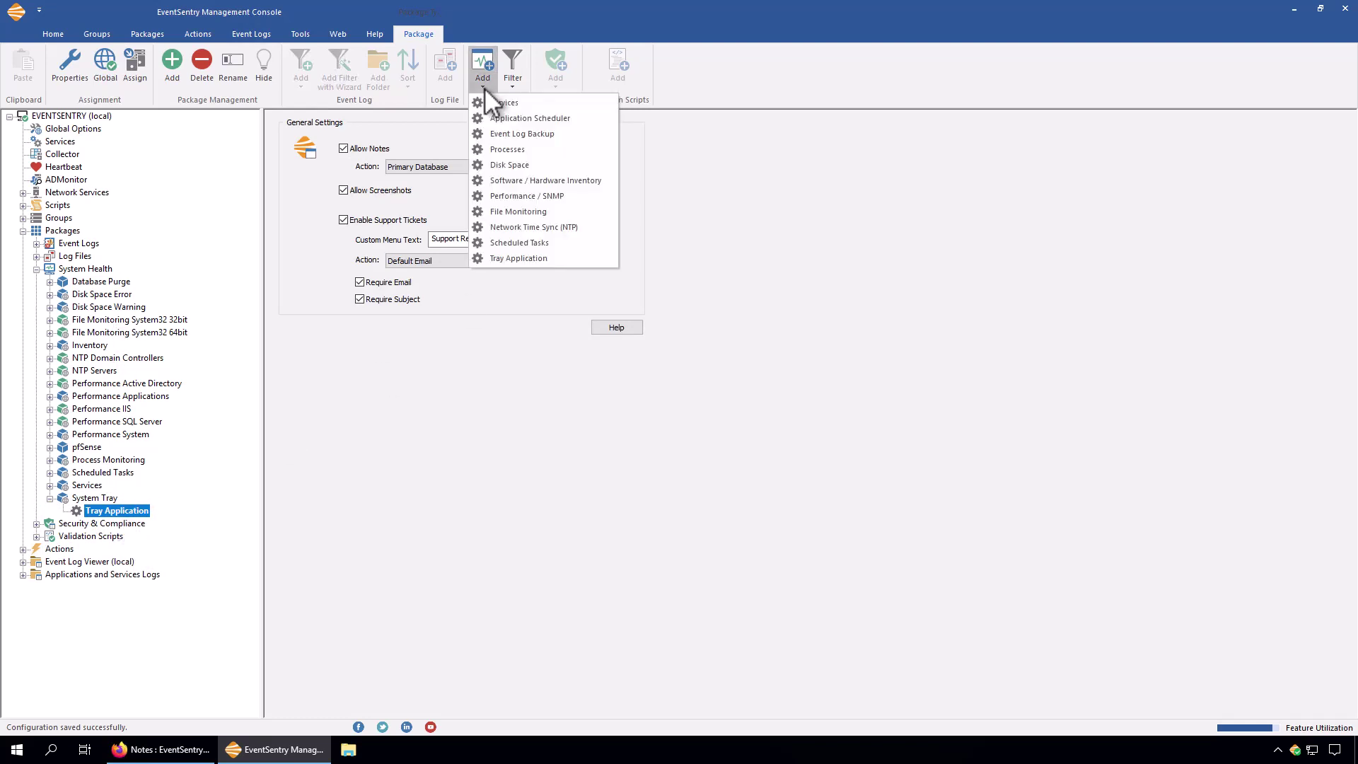
click(515, 254)
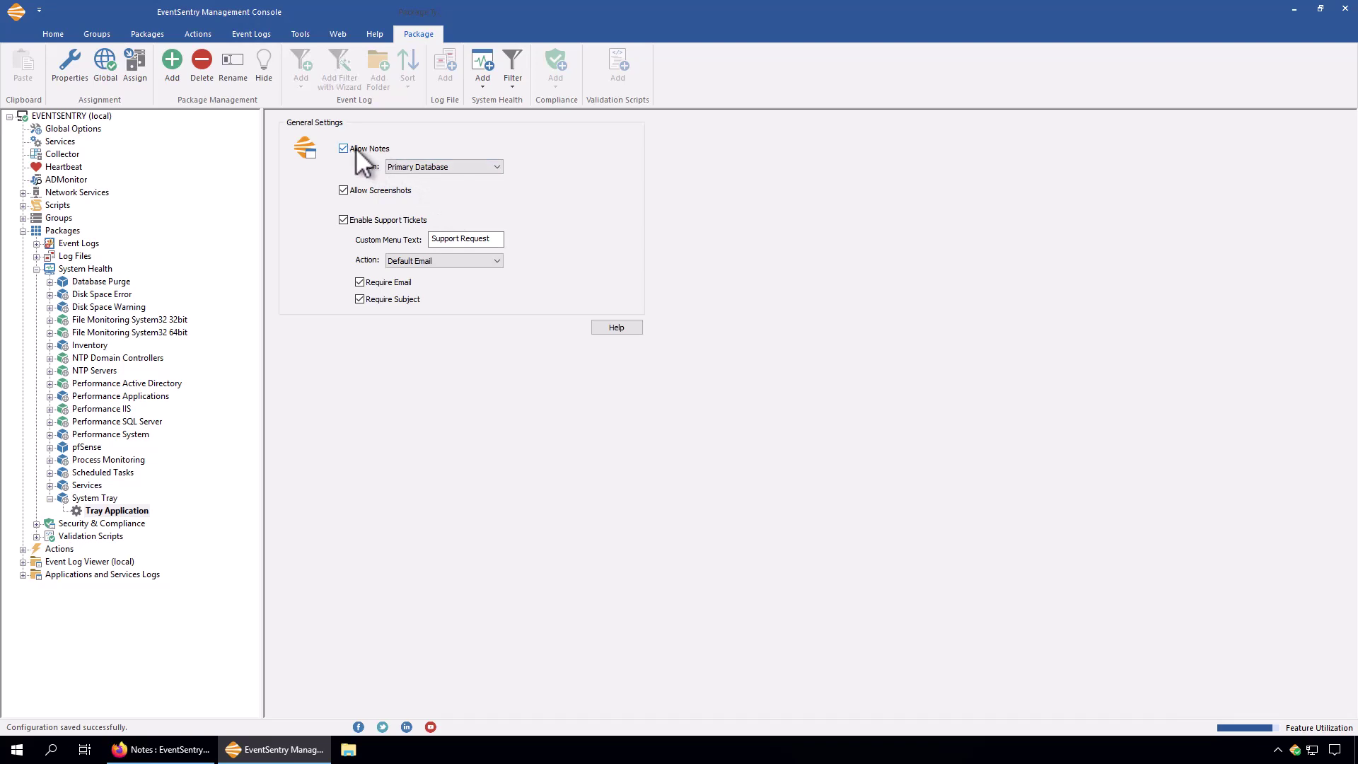
click(481, 169)
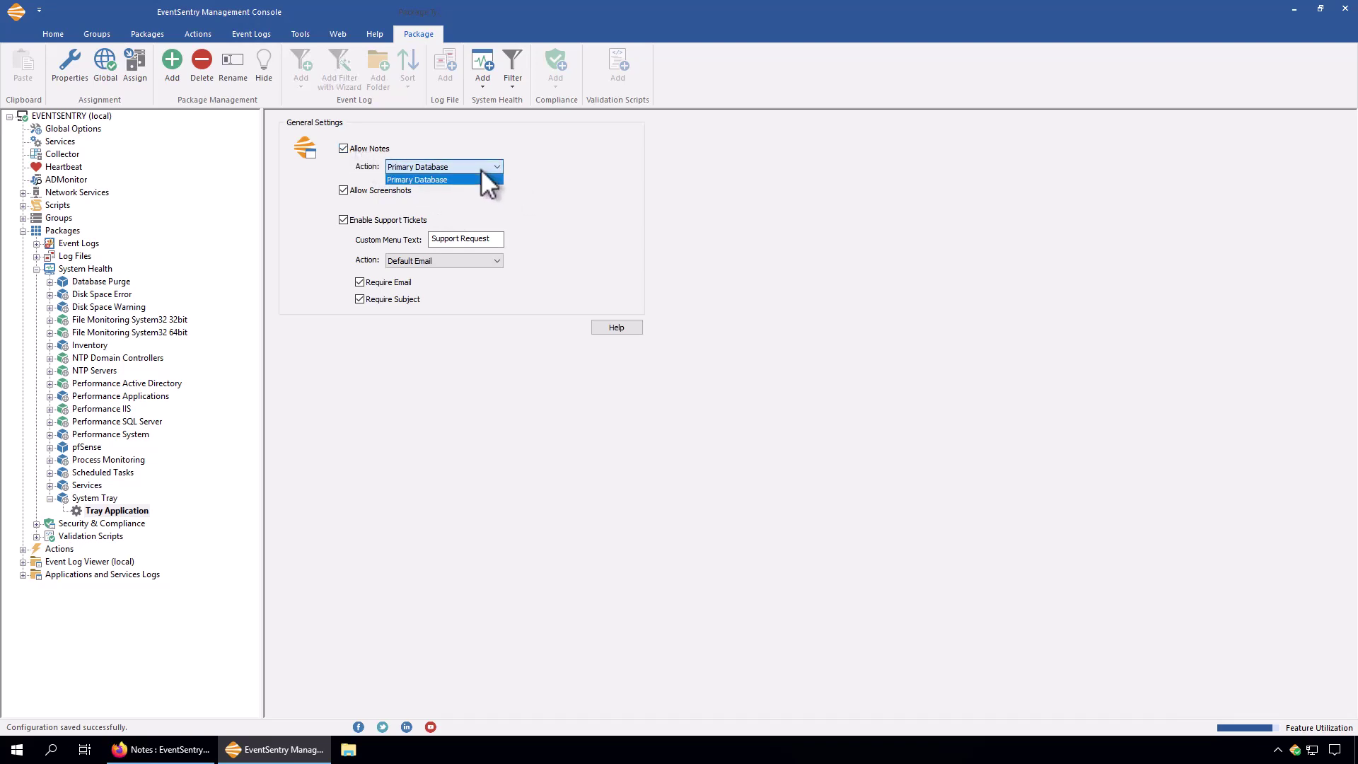
click(487, 173)
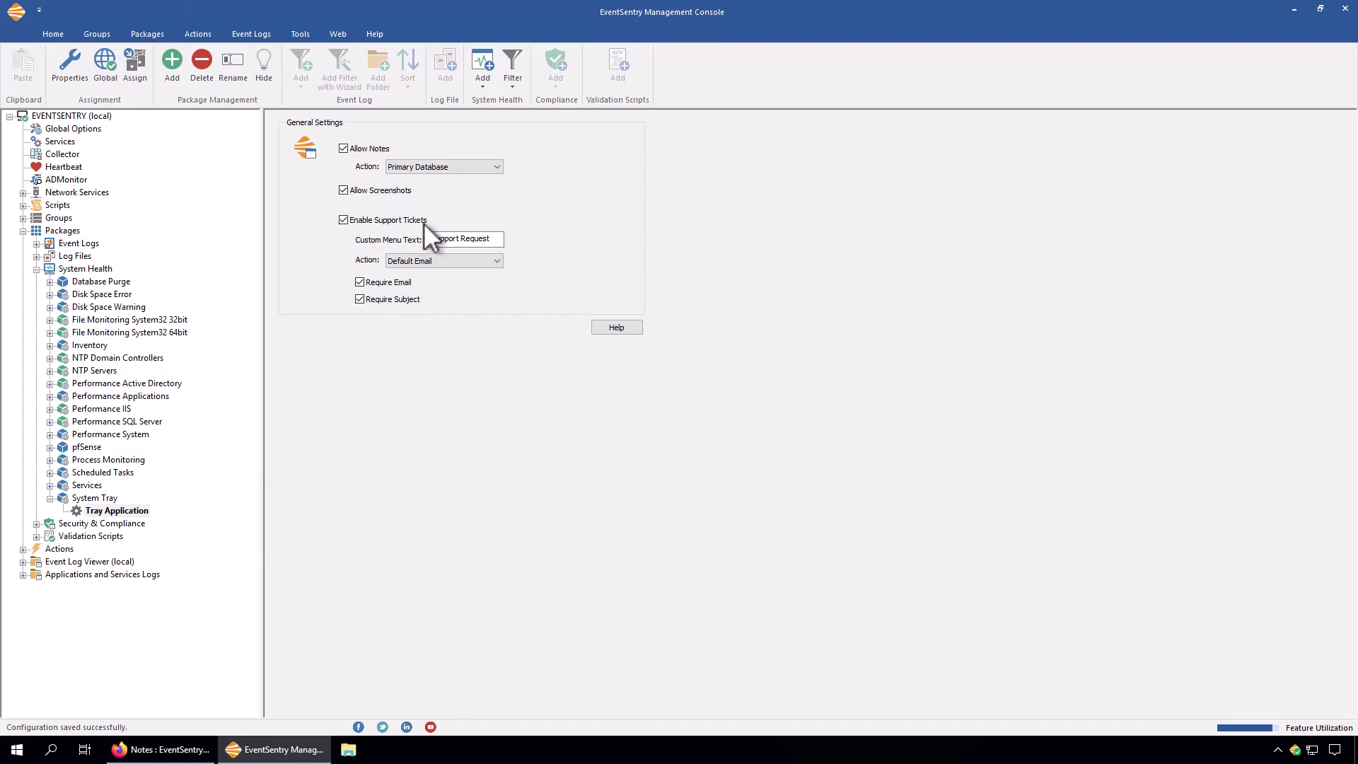
Fill in a support request with the requester's email, subject 'I cannot print' and details 'I cannot print important documents.'.
right_click(1296, 750)
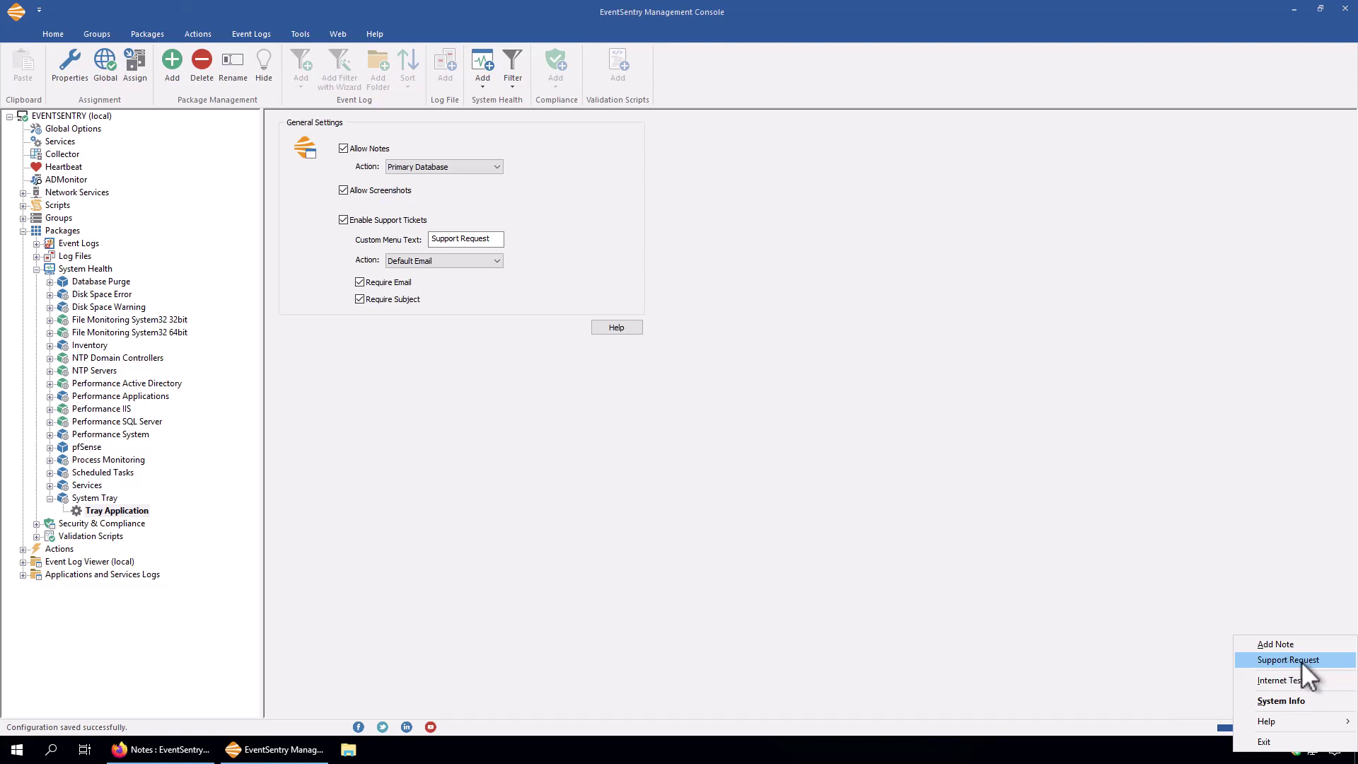
click(1302, 661)
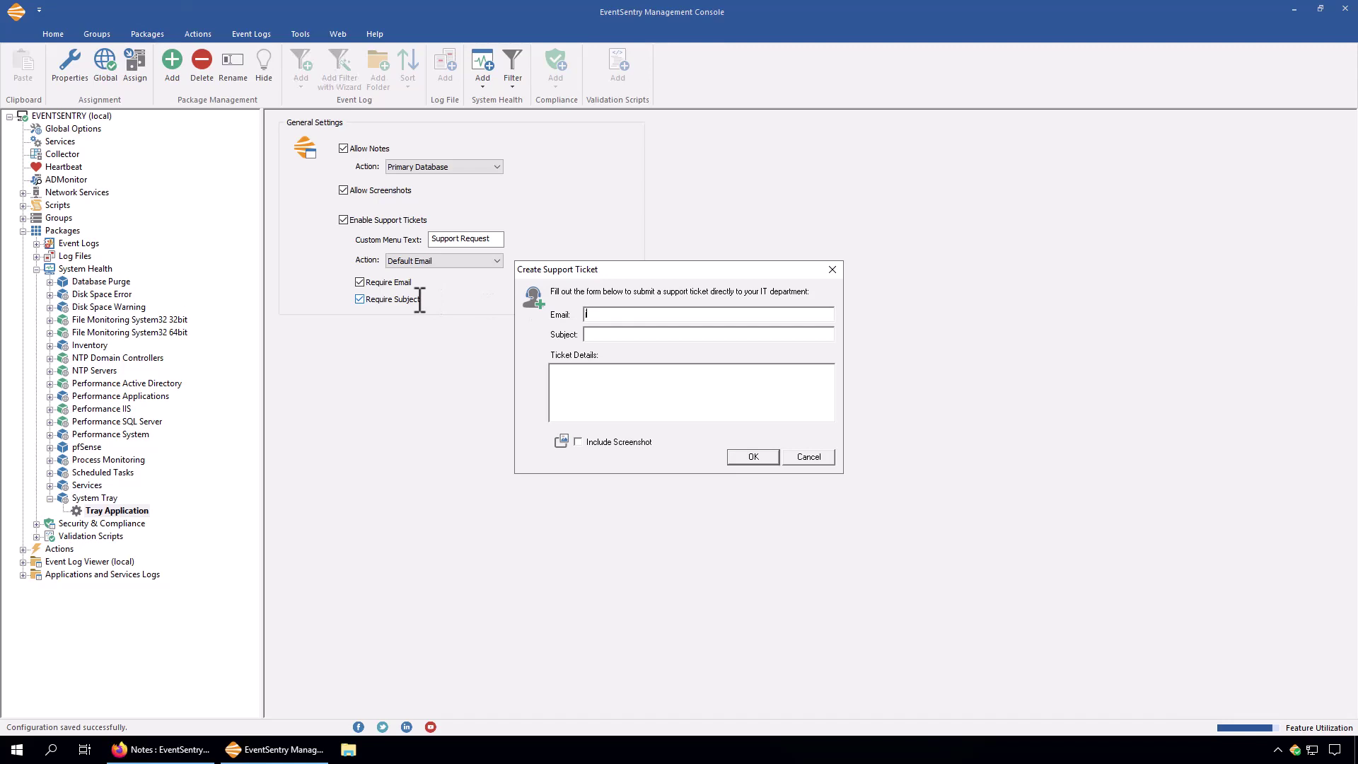
text(I cannot prin)
text(t)
key(Tab)
text(I cannot print documents.)
key(ctrl+Left)
text(important)
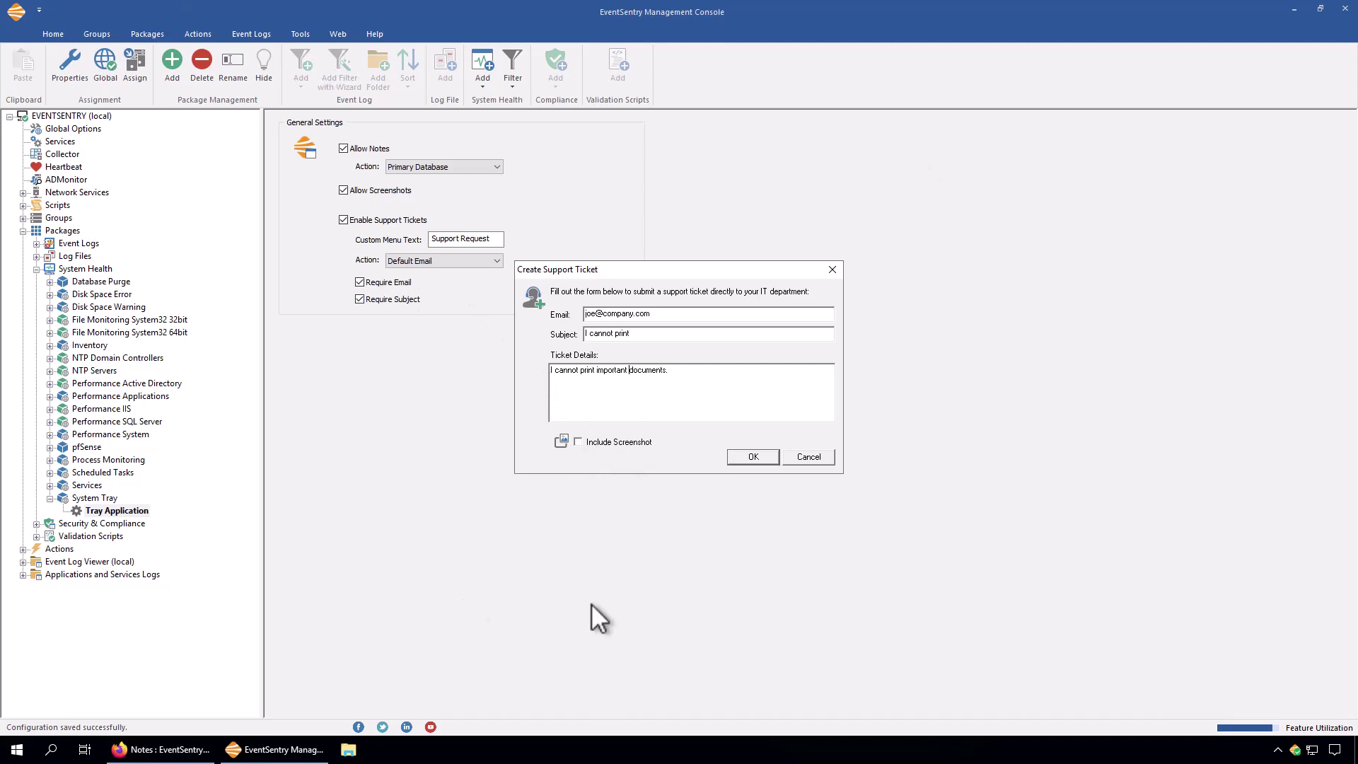
Minimize the management console and browser, then launch Notepad from the Start menu.
click(1298, 8)
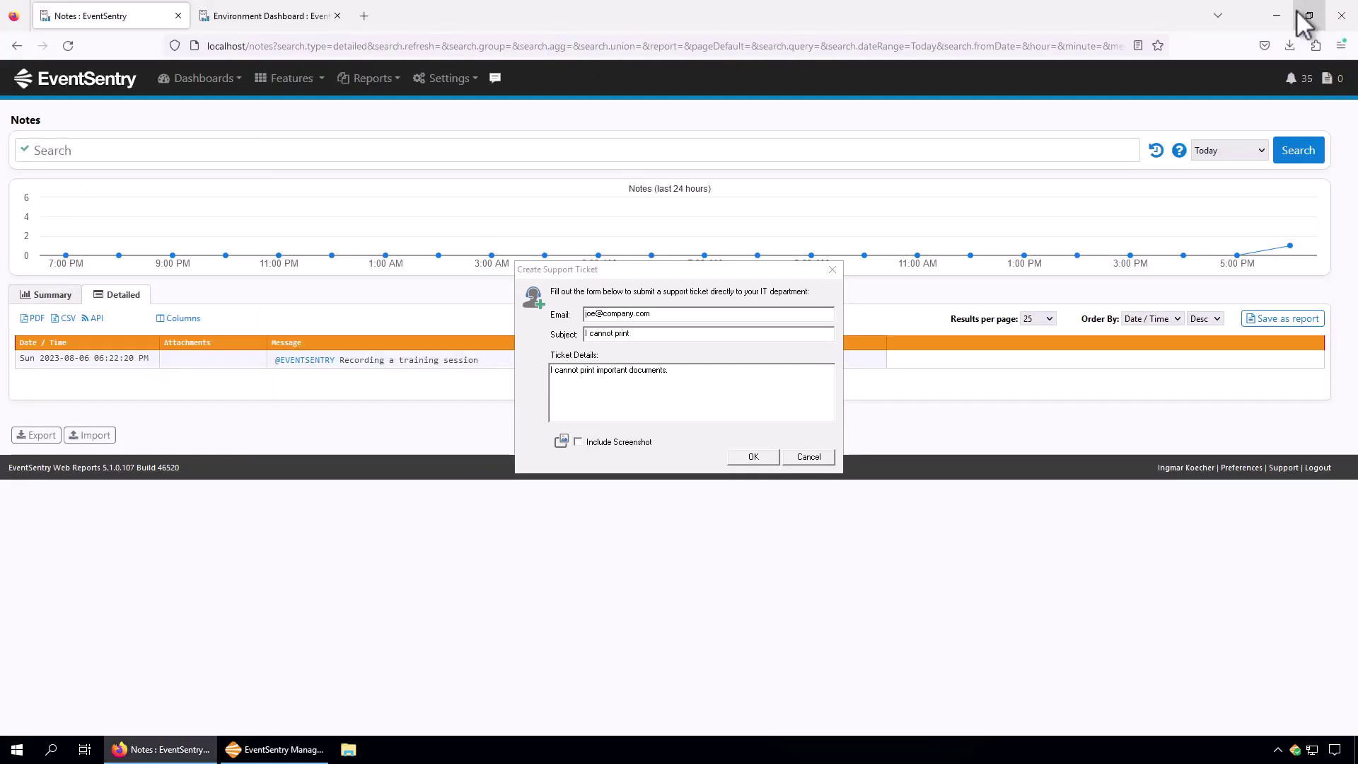
click(1282, 10)
click(16, 751)
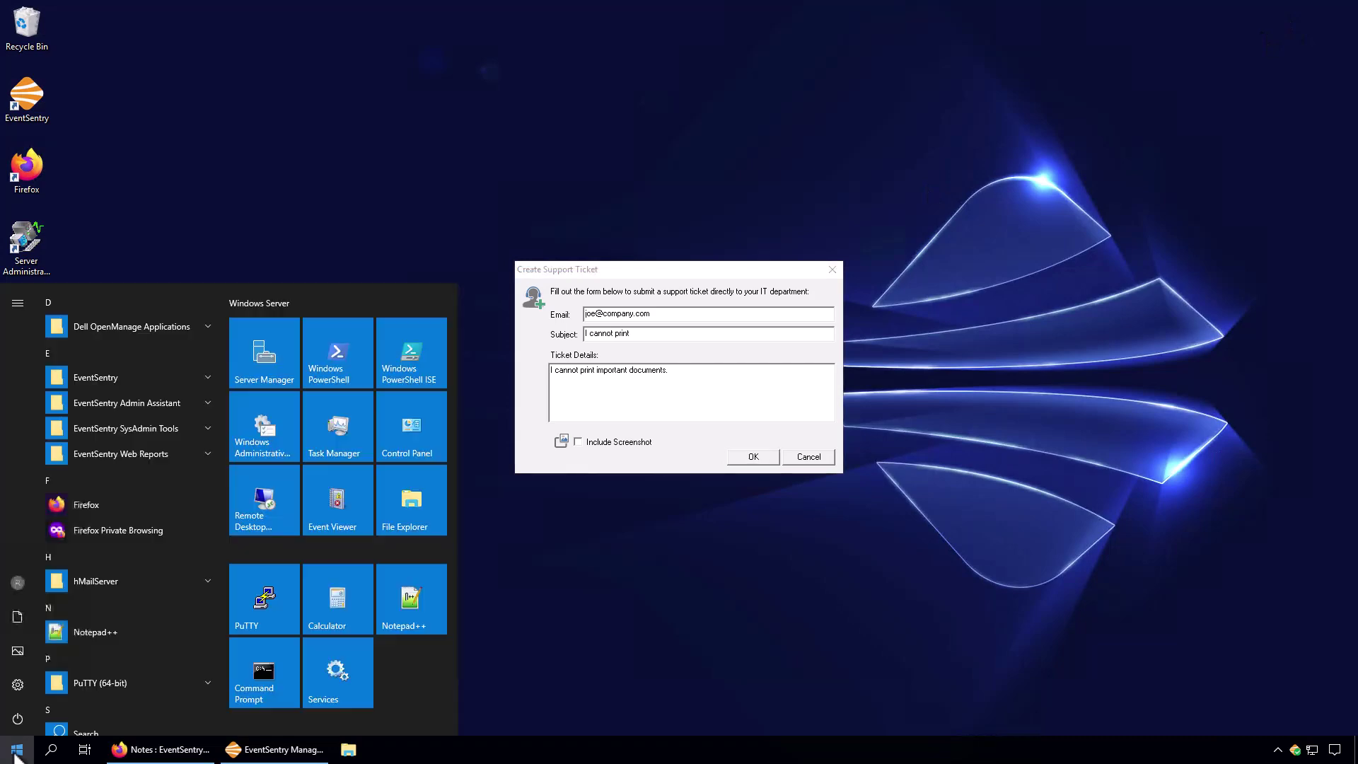
text(notepad)
key(Return)
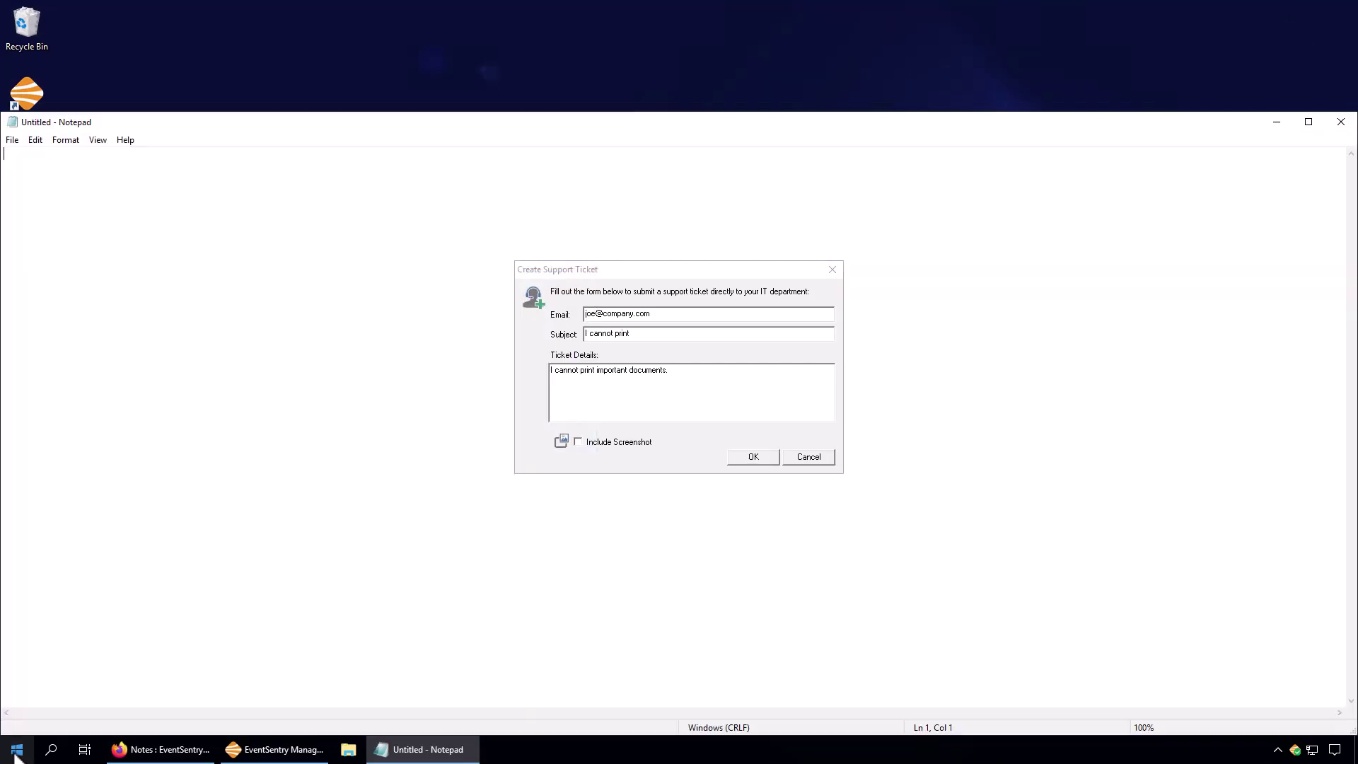
Attempt printing the empty document and submit the support ticket with Include Screenshot checked.
click(13, 140)
click(41, 241)
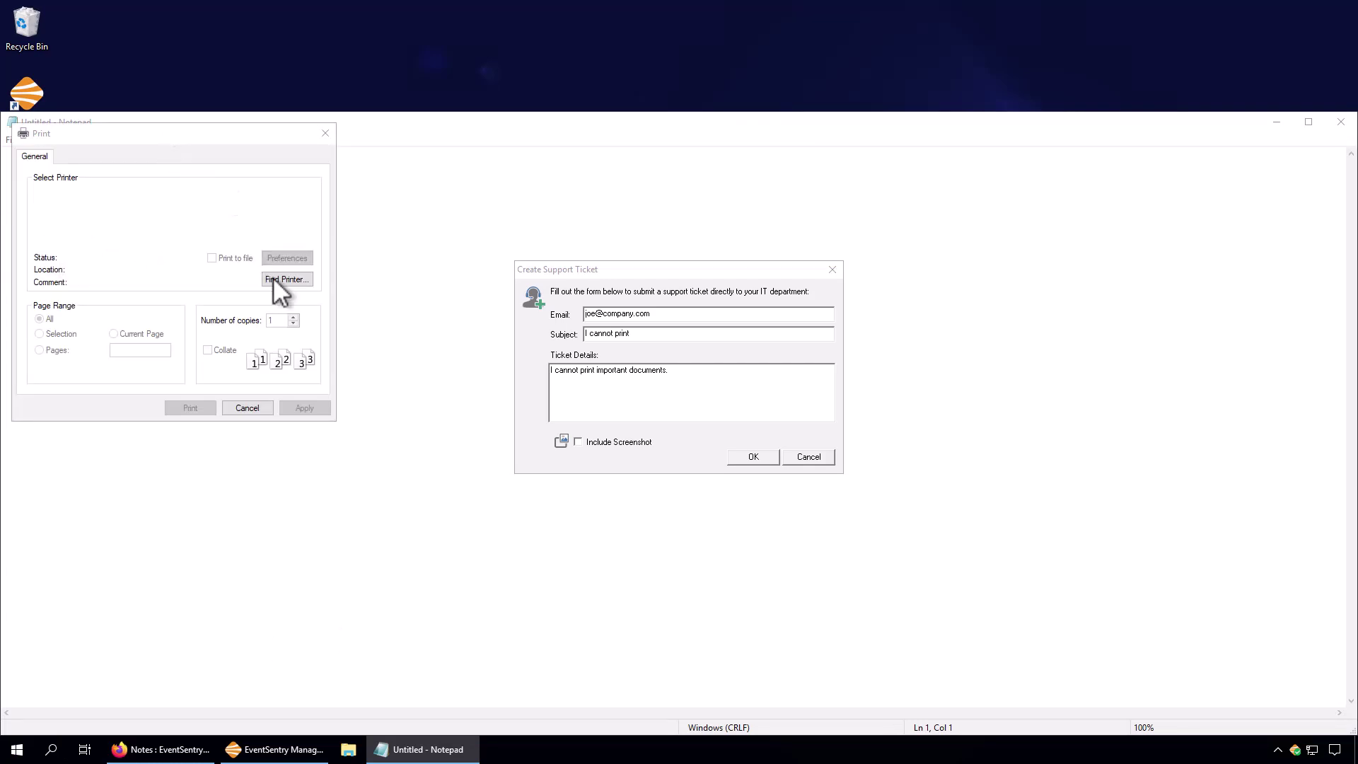
click(703, 381)
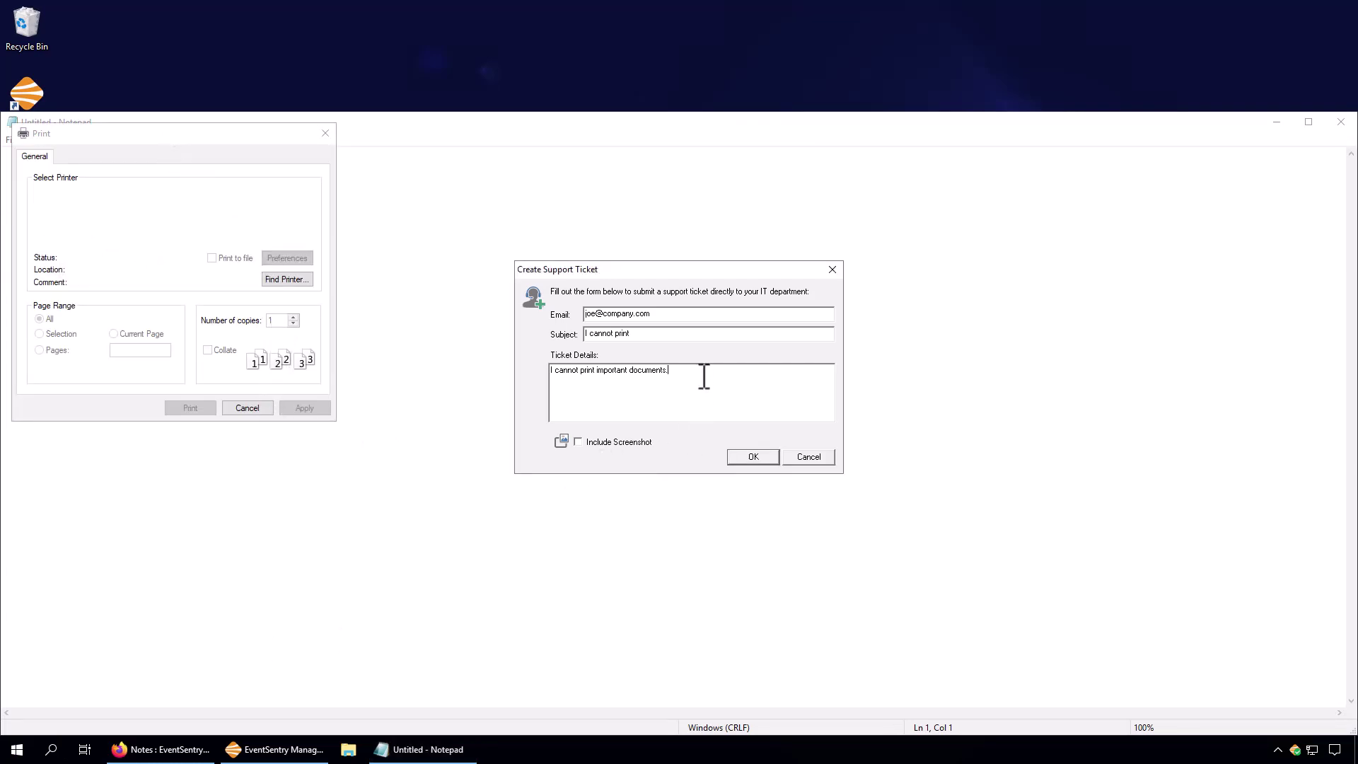
click(578, 442)
click(756, 457)
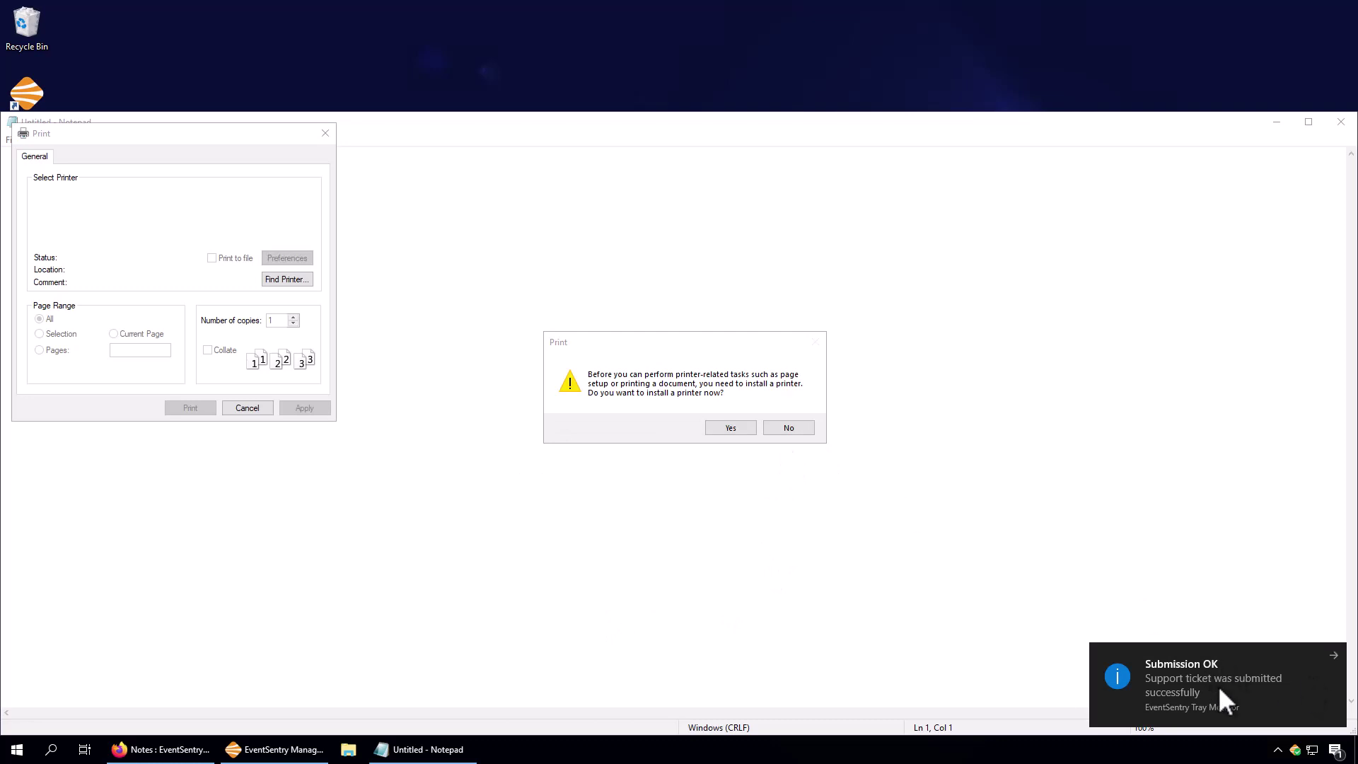
Decline installing a printer, cancel printing, and return to the management console.
click(789, 429)
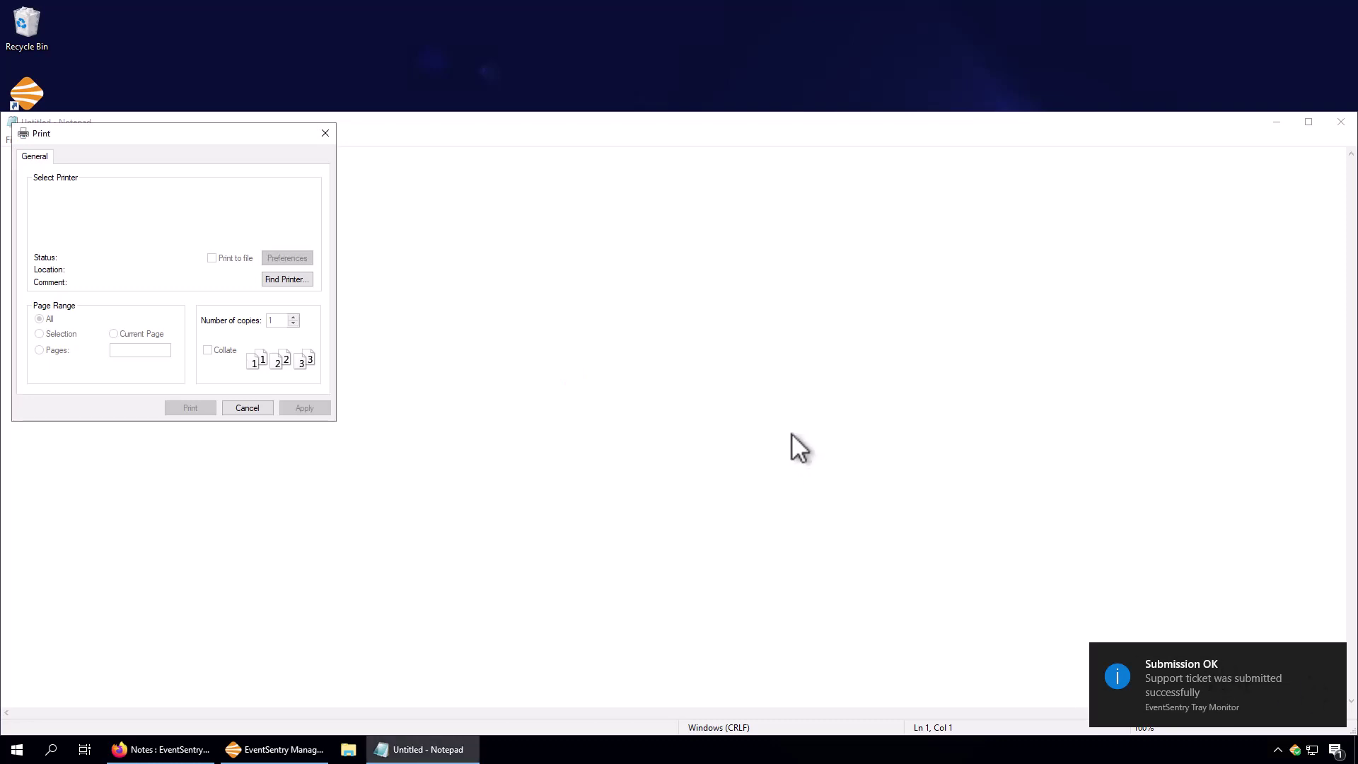
click(245, 408)
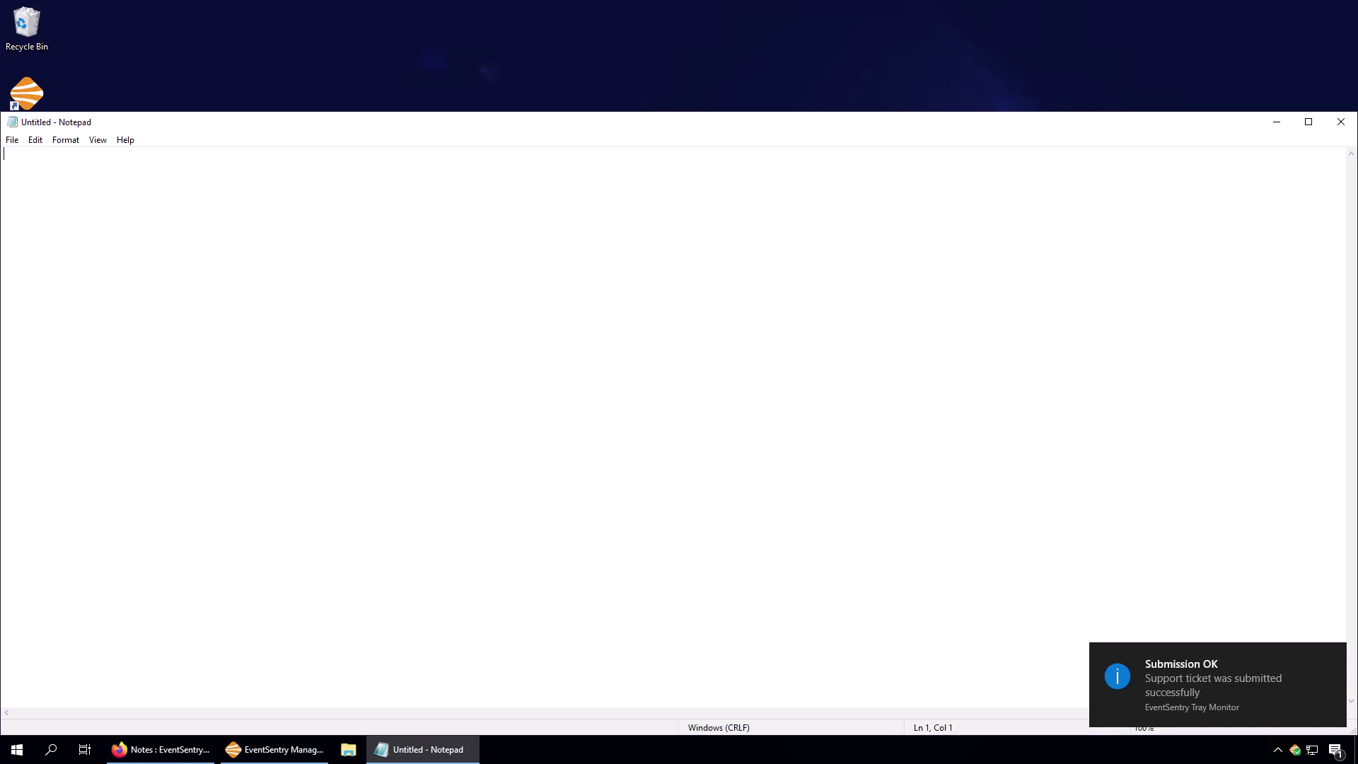
click(244, 750)
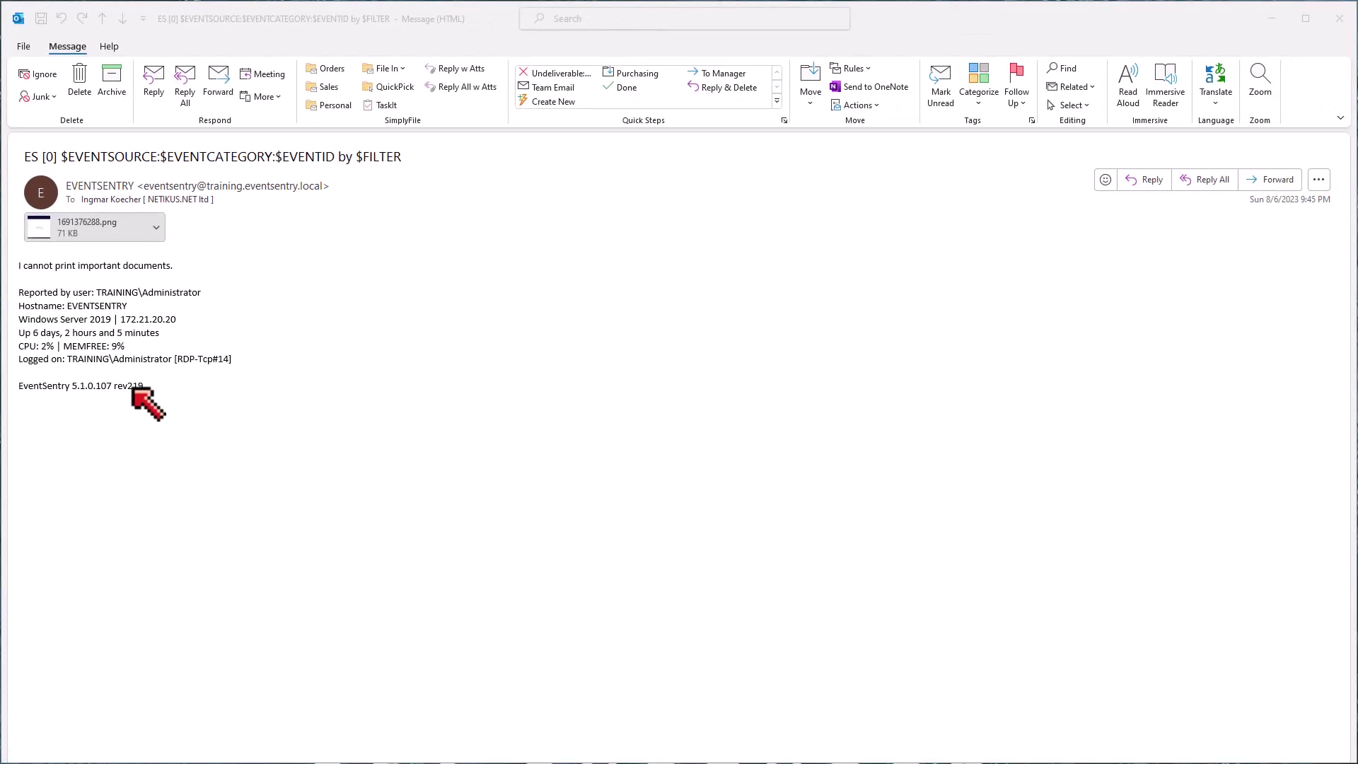
Preview the 1691376288.png attachment showing the Notepad print dialog and printer prompt.
click(63, 232)
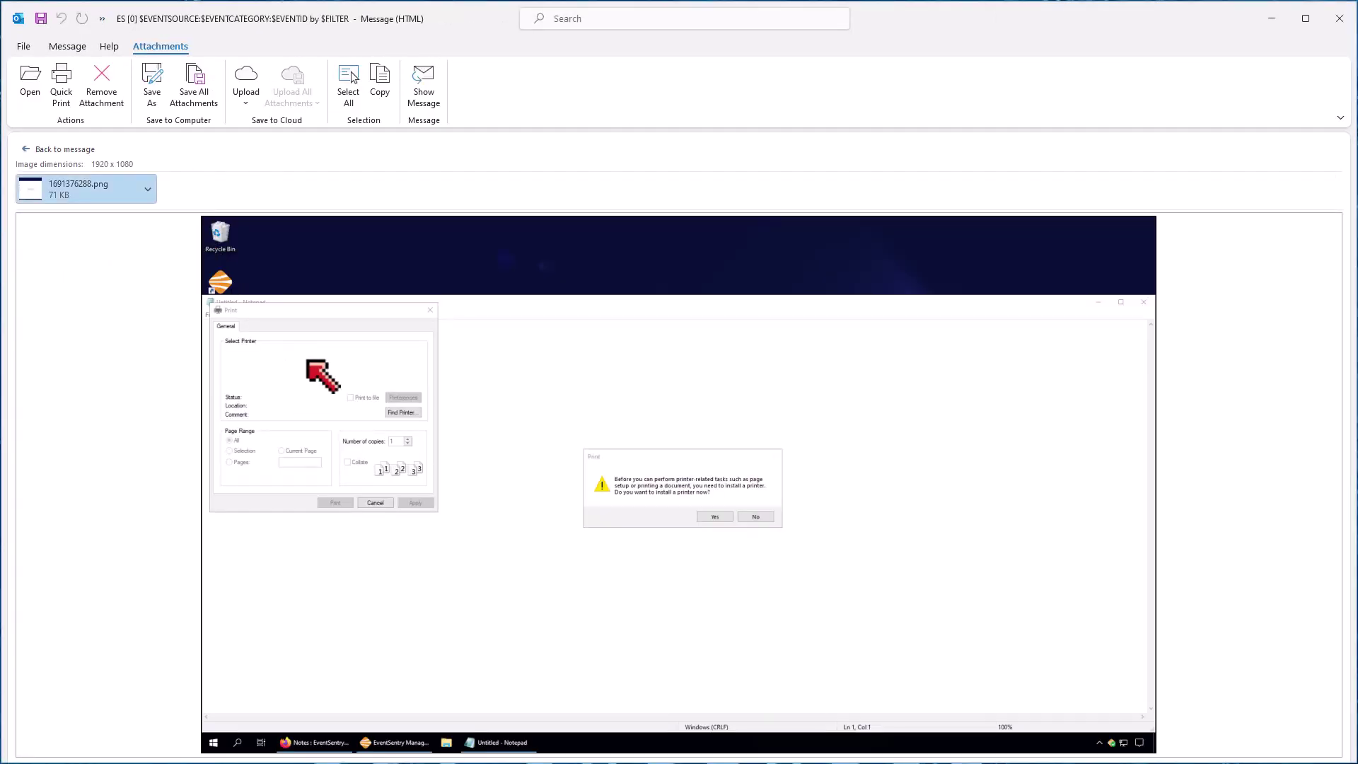